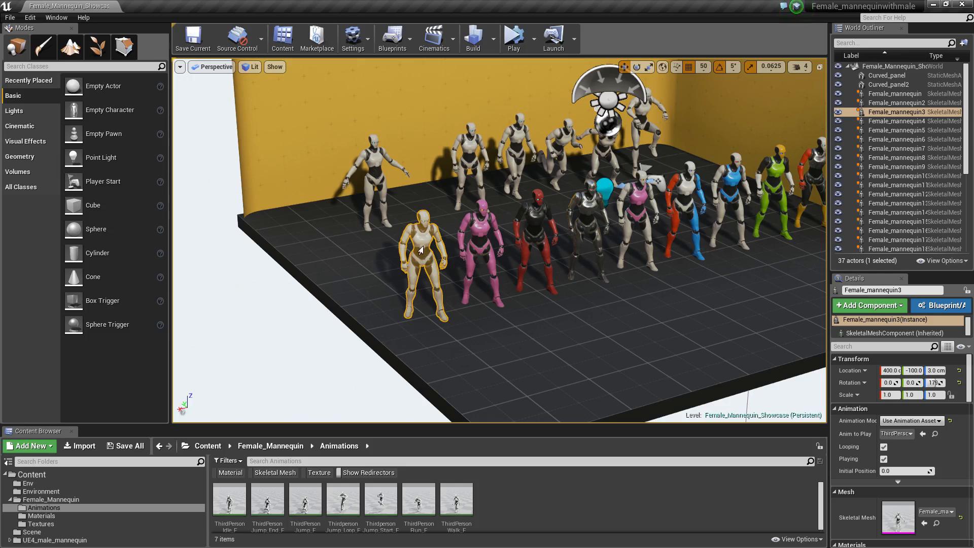
Enlarge the Content Browser and open the UE4_male_mannequin folder.
alt+drag(419, 264, 441, 260)
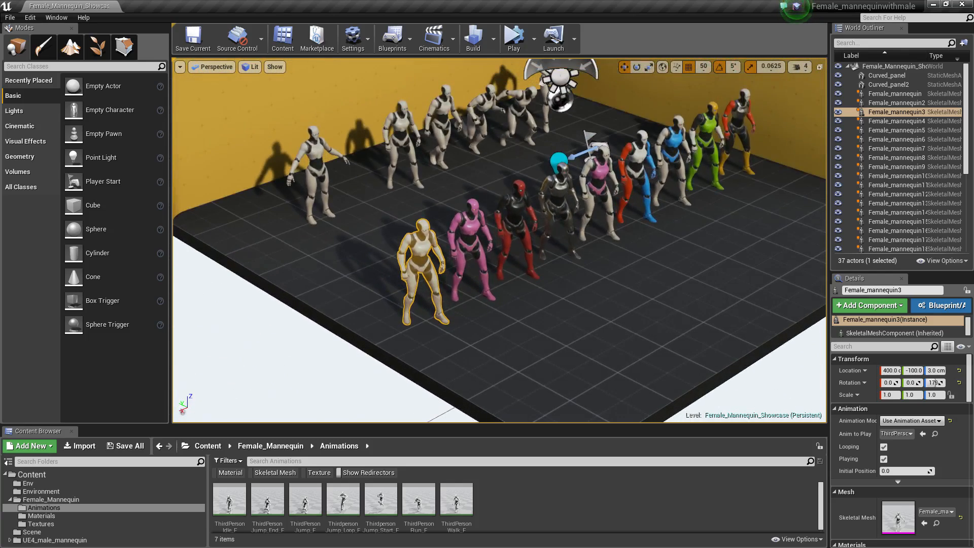
drag(216, 425, 216, 377)
click(51, 491)
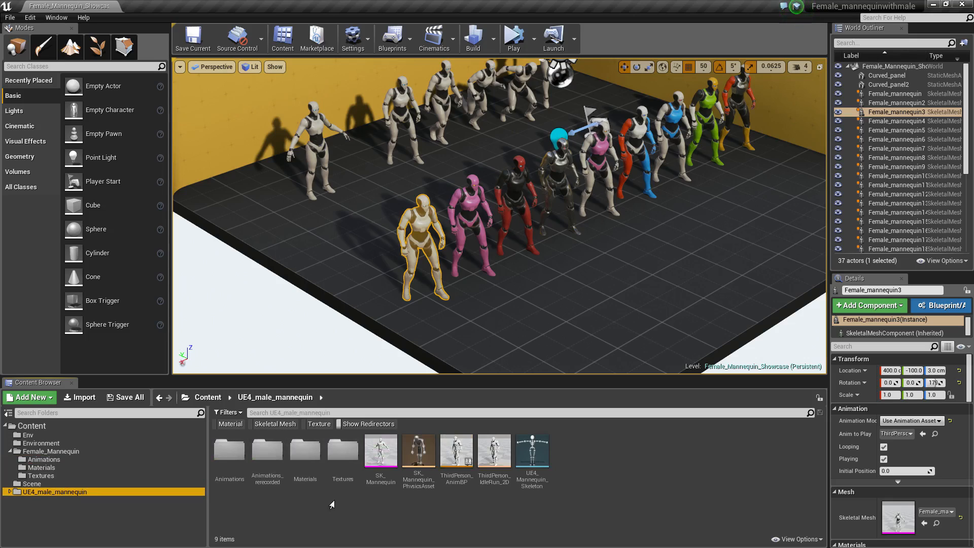
click(367, 504)
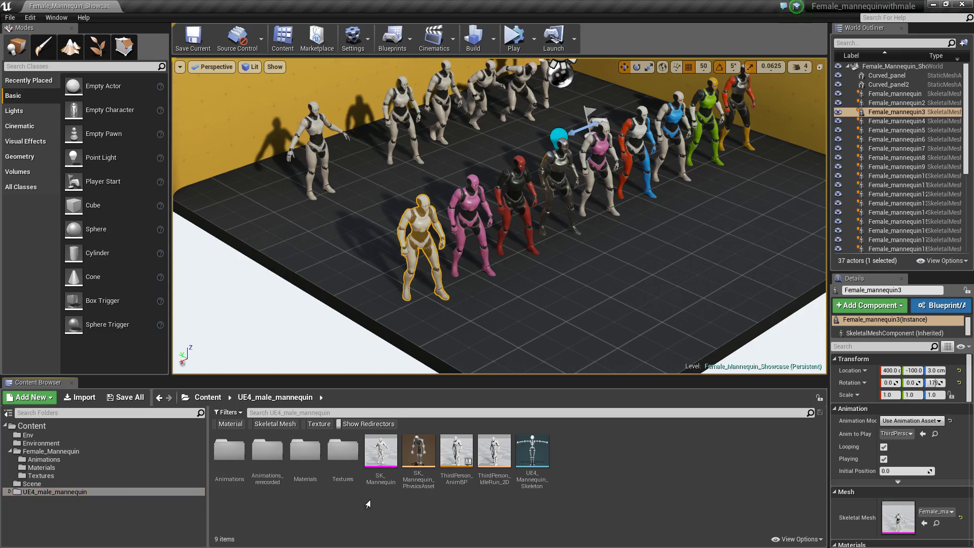
Open the SK_Mannequin skeletal mesh in its editor and shrink the window so the asset folder stays accessible.
double_click(380, 450)
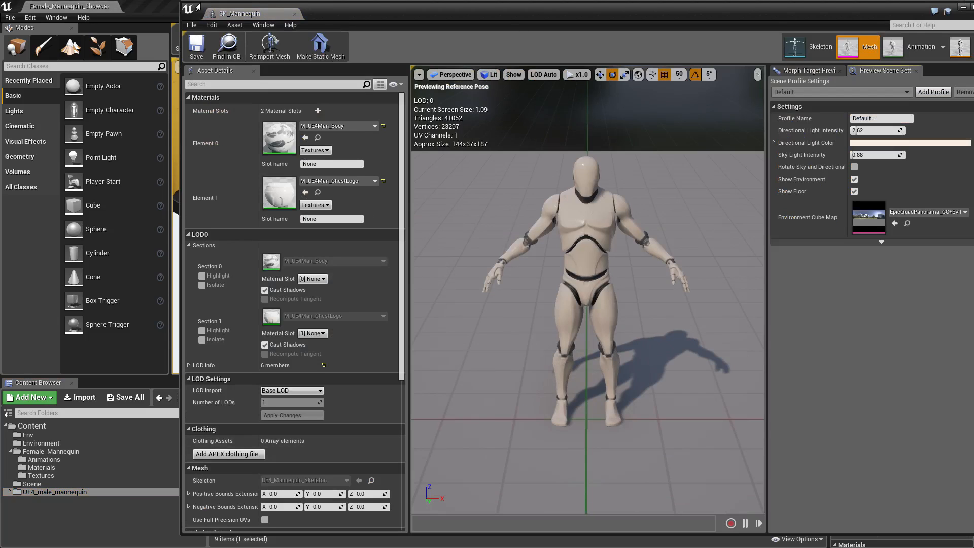
drag(186, 5, 702, 101)
alt+drag(727, 336, 760, 339)
click(424, 529)
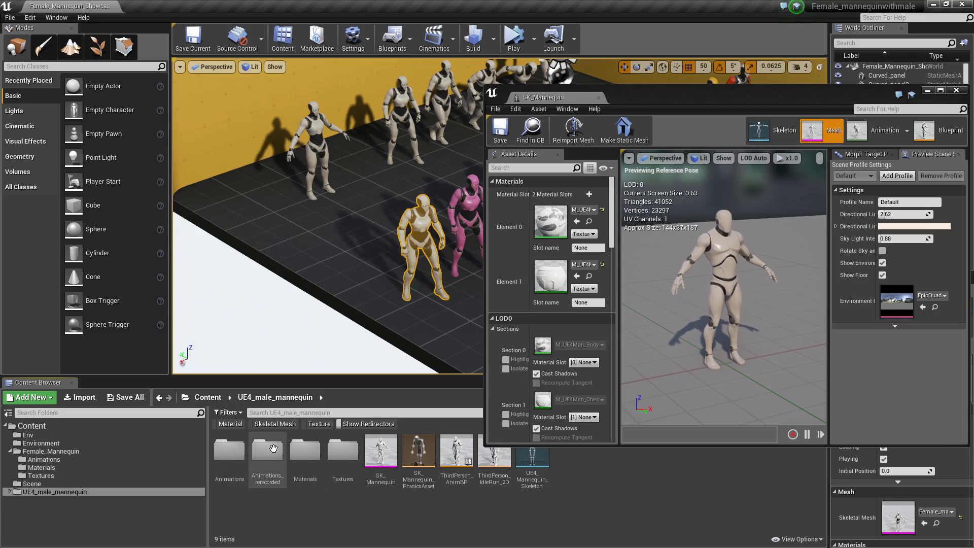
Open the ThirdPersonWalk animation from the male mannequin's Animations folder.
double_click(231, 448)
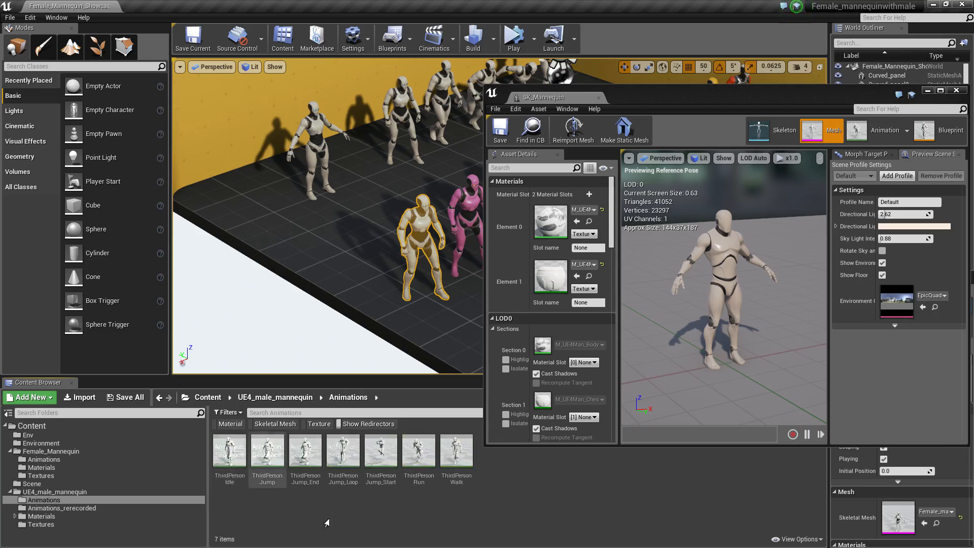
double_click(456, 459)
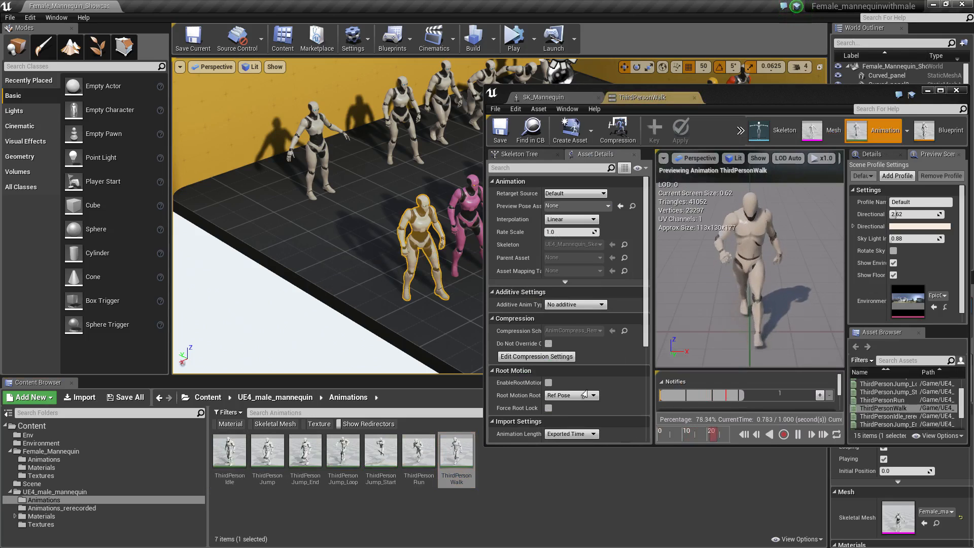
drag(720, 102, 713, 97)
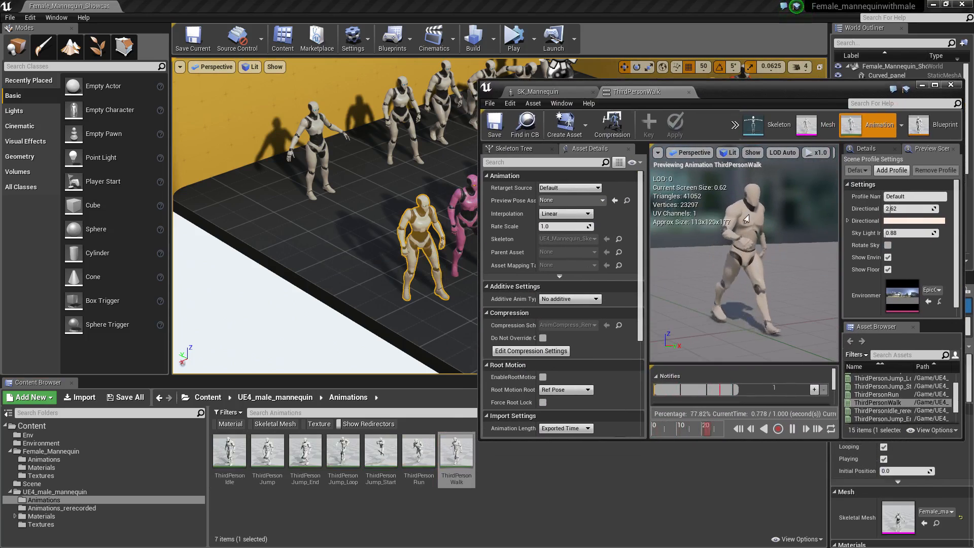
Select the female mannequin at the near end of the back row and frame it in the level view.
click(319, 128)
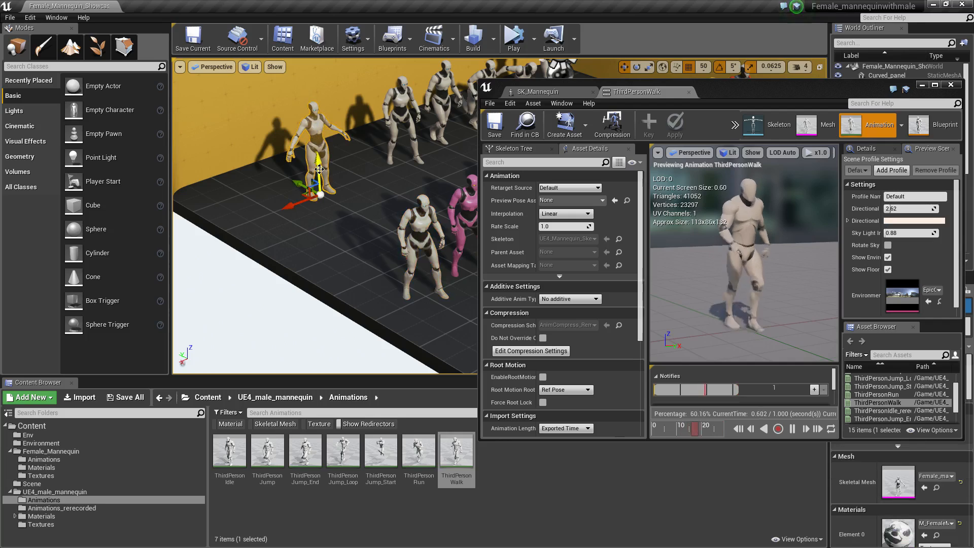
key(f)
middle_drag(341, 225, 522, 228)
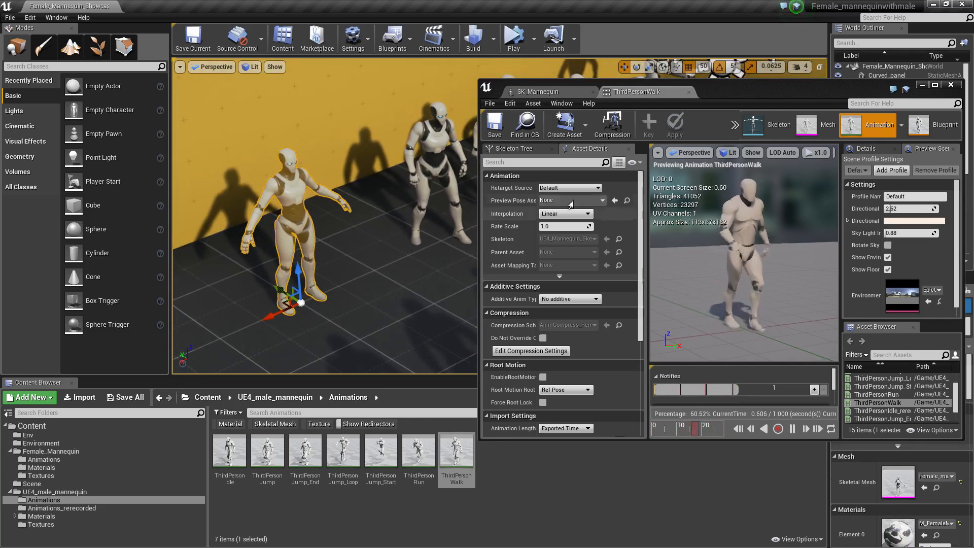
Move the animation editor lower over the level and pause the ThirdPersonWalk preview.
drag(760, 105, 746, 143)
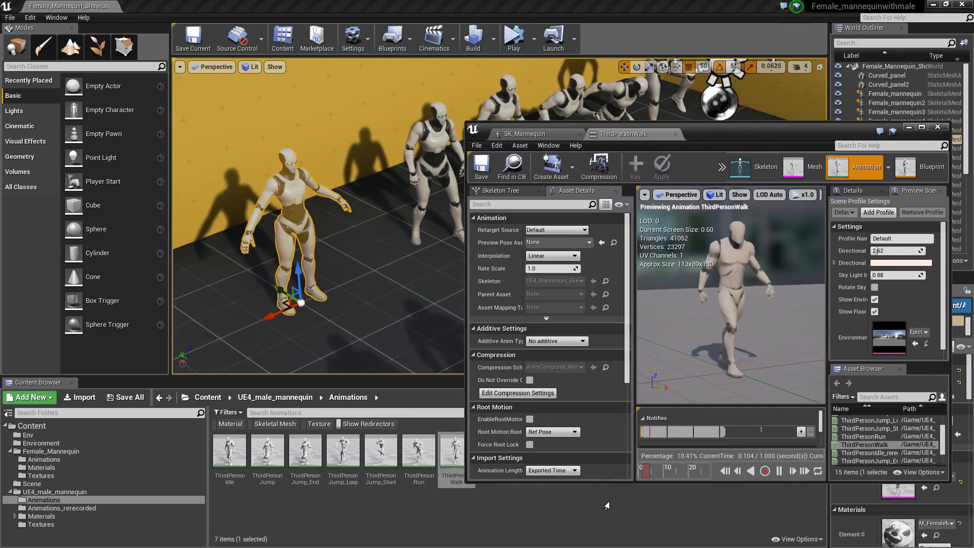
click(779, 471)
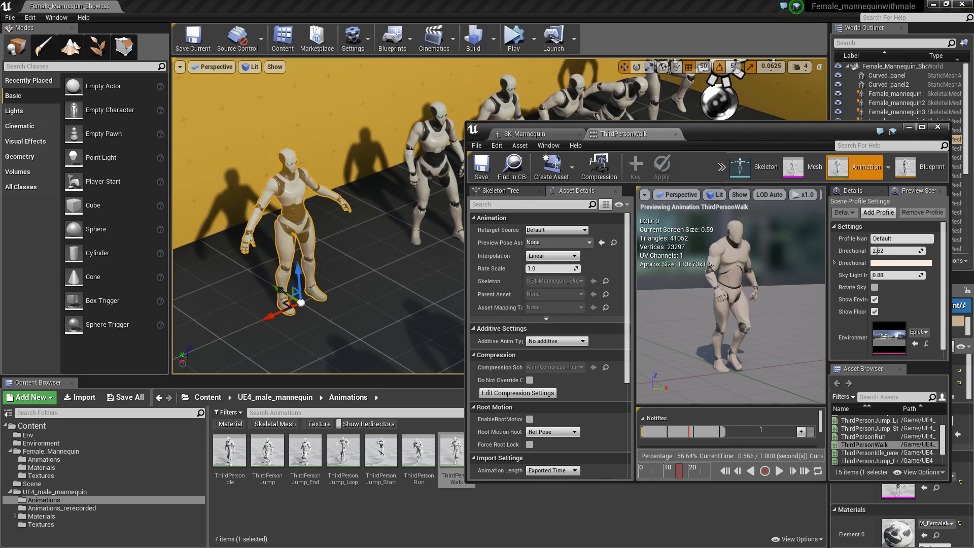
Switch to the browser showing the Unreal Engine Forums thread on the default UE4 Male character and enlarge its window.
drag(973, 140, 560, 68)
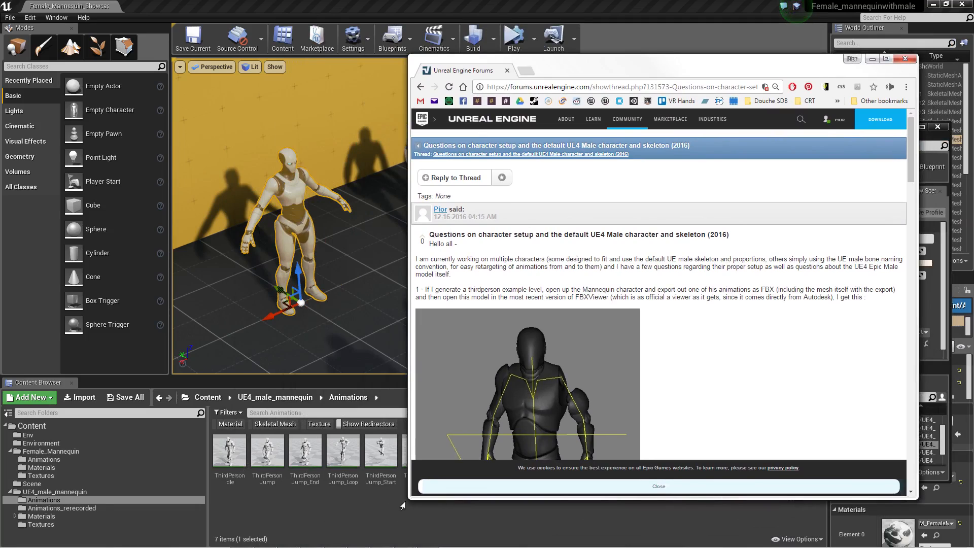
drag(409, 500, 398, 518)
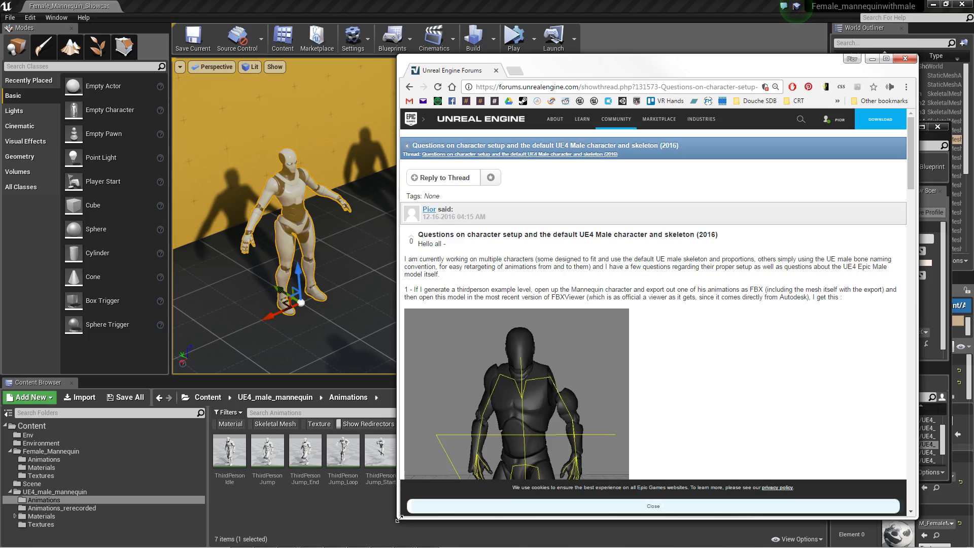
drag(398, 519, 391, 529)
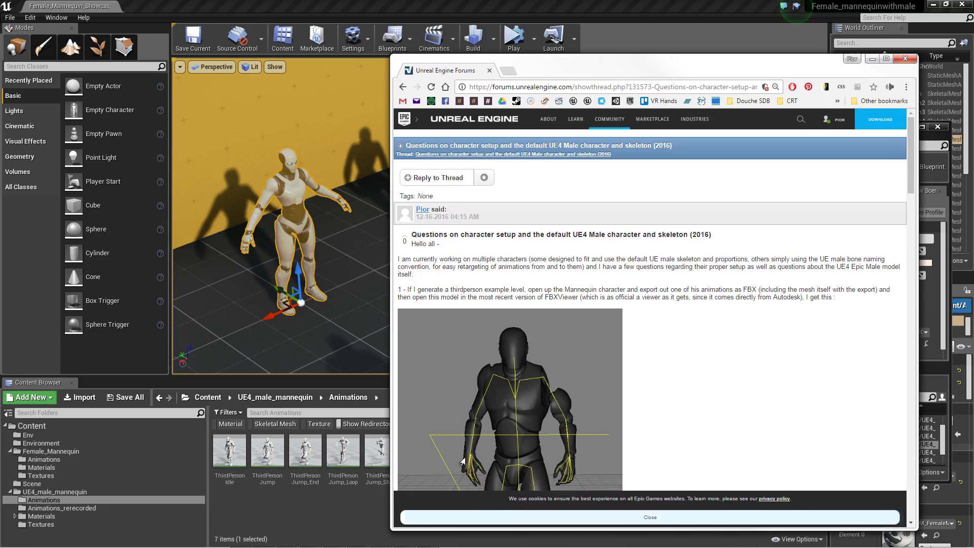
Examine the thread's FBXViewer image of the exported male mannequin, from its shoulders and forearms to its feet.
scroll(524, 306, down, 2)
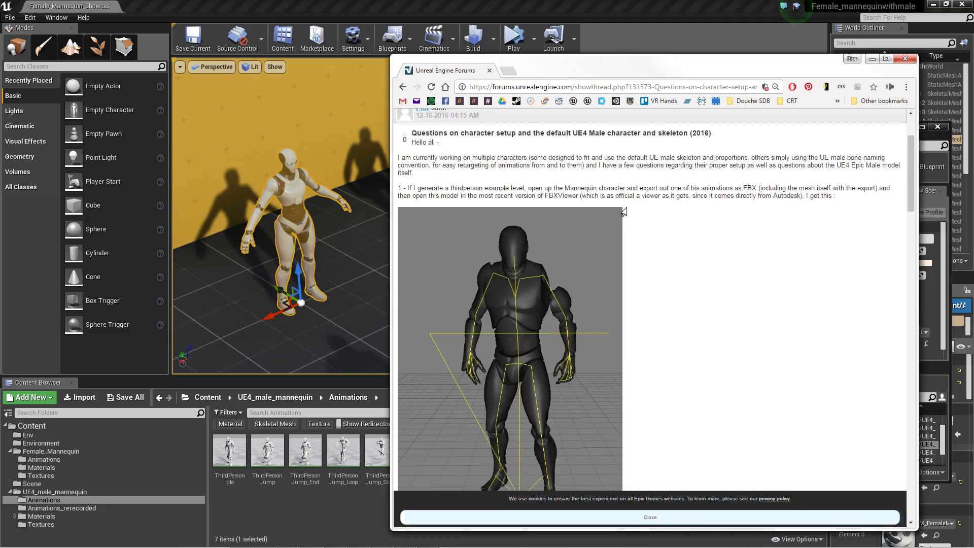
scroll(669, 248, down, 2)
scroll(672, 232, up, 1)
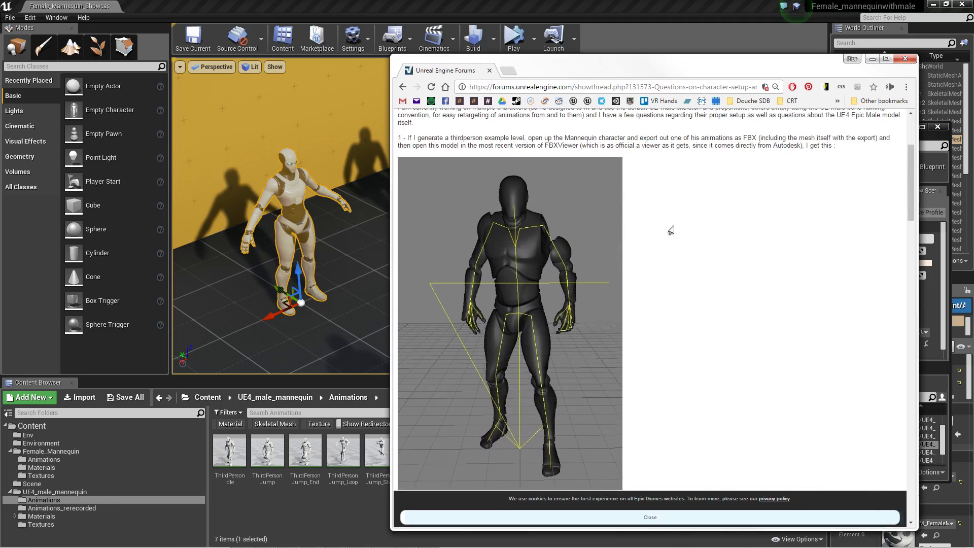
scroll(672, 232, up, 1)
scroll(561, 304, down, 3)
scroll(586, 191, up, 3)
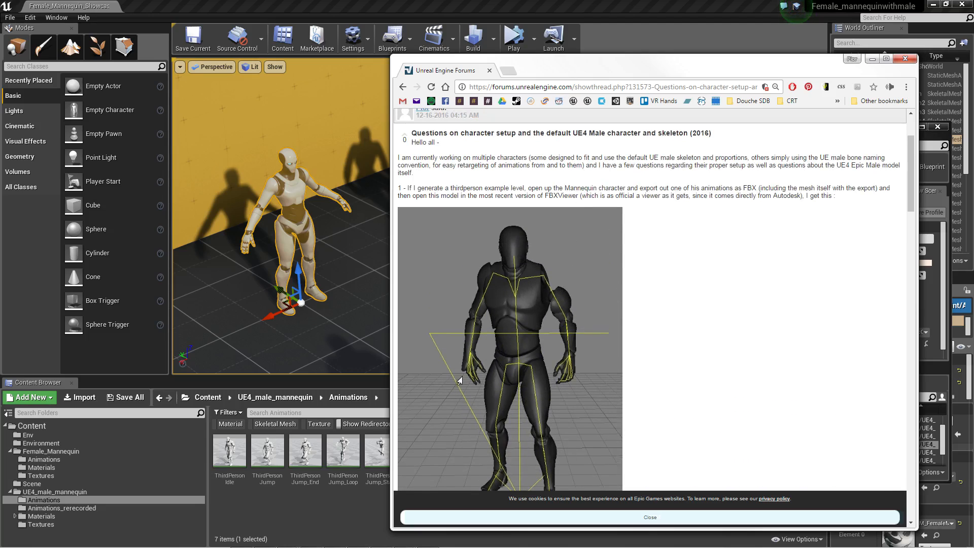
scroll(551, 288, down, 3)
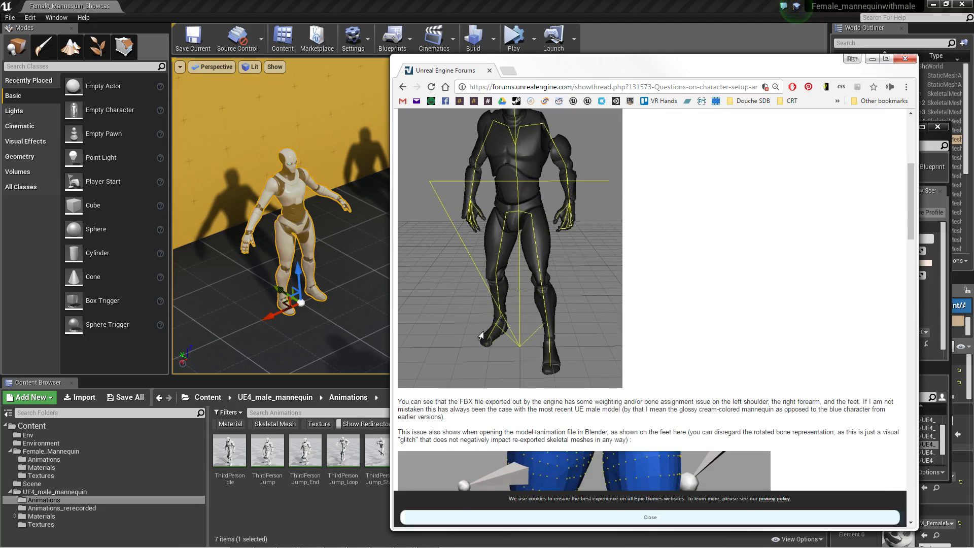
scroll(495, 329, down, 1)
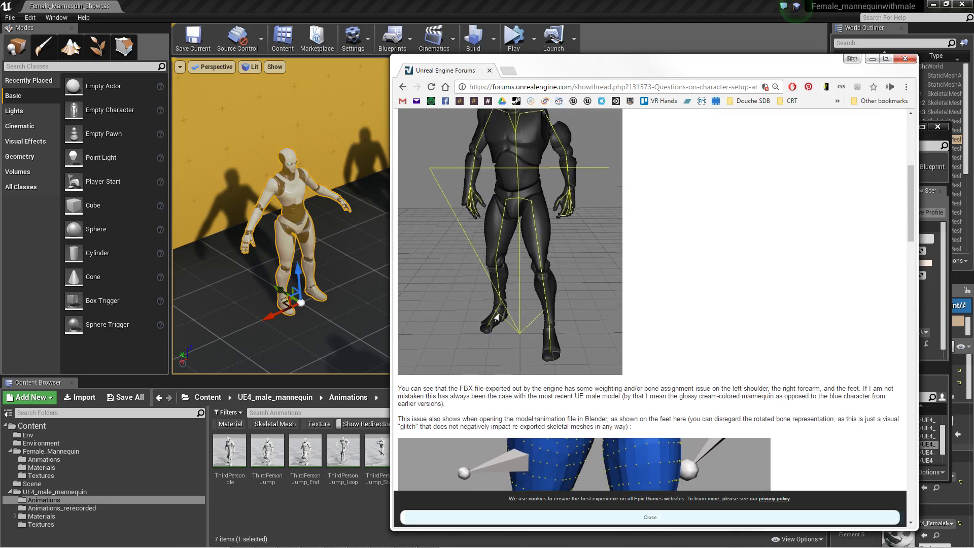
Return to the beginning of the forum thread and widen and reposition the browser window over the level editor.
scroll(494, 329, up, 5)
drag(390, 53, 276, 25)
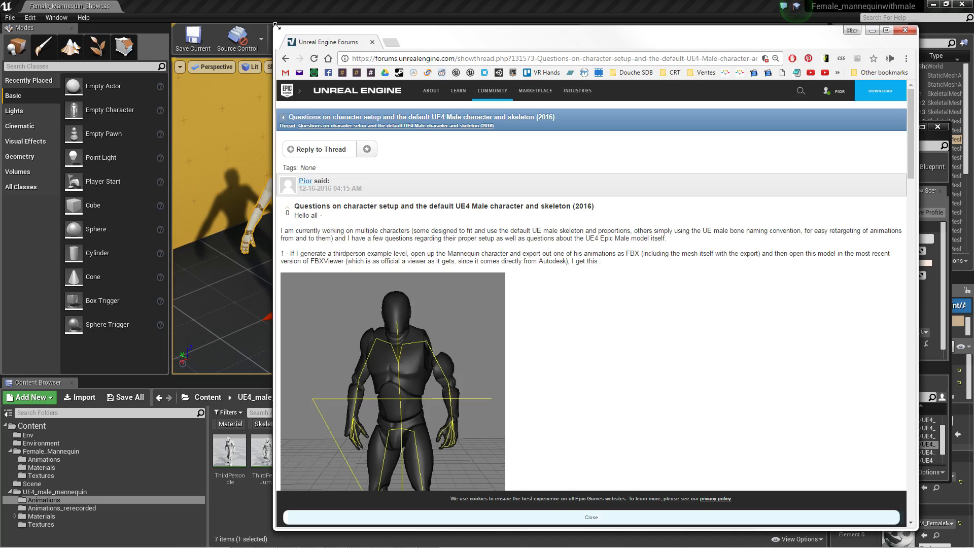
drag(536, 41, 571, 45)
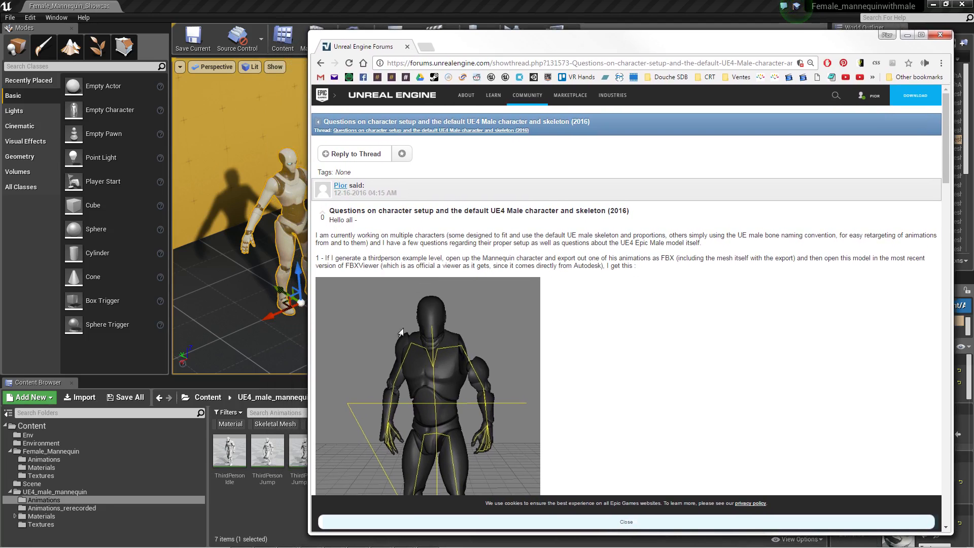
Review the forum post's FBXViewer, Blender feet and re-imported mannequin images with their explanations of the FBX export issue.
scroll(631, 236, down, 4)
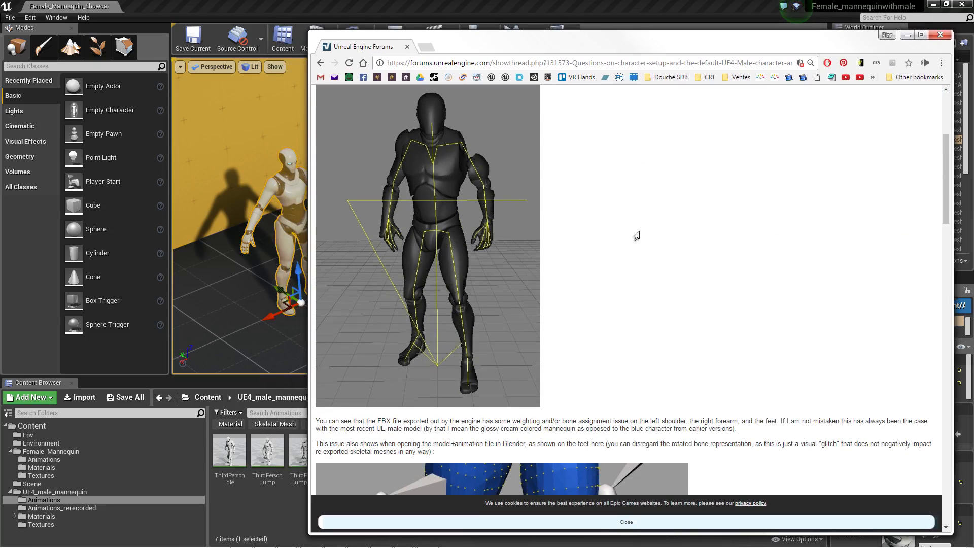
scroll(656, 224, down, 7)
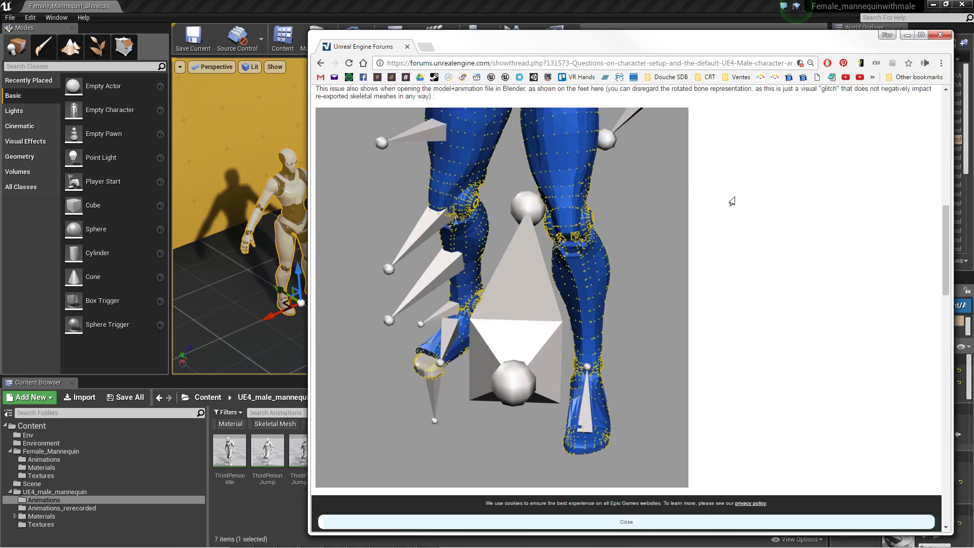
scroll(446, 208, up, 8)
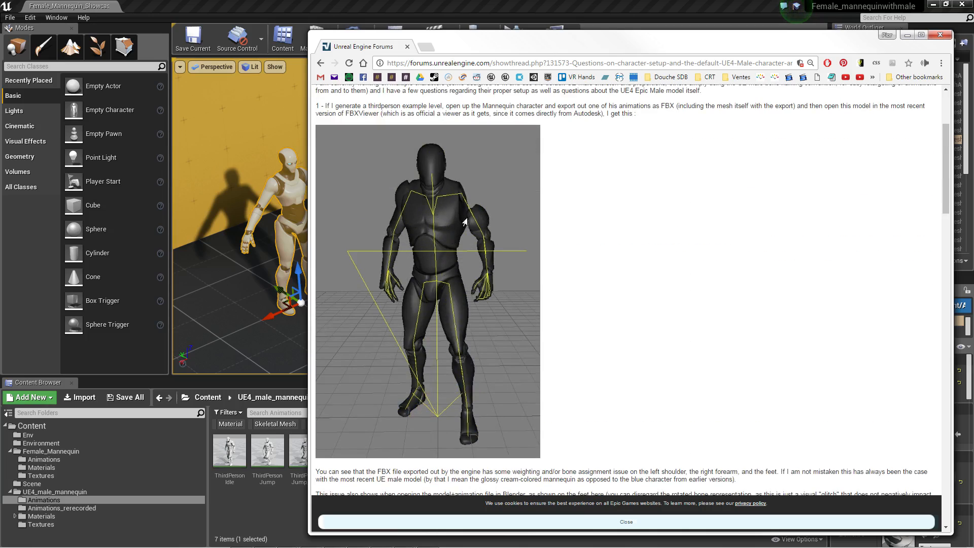
scroll(482, 310, down, 12)
scroll(482, 310, down, 8)
scroll(472, 160, up, 9)
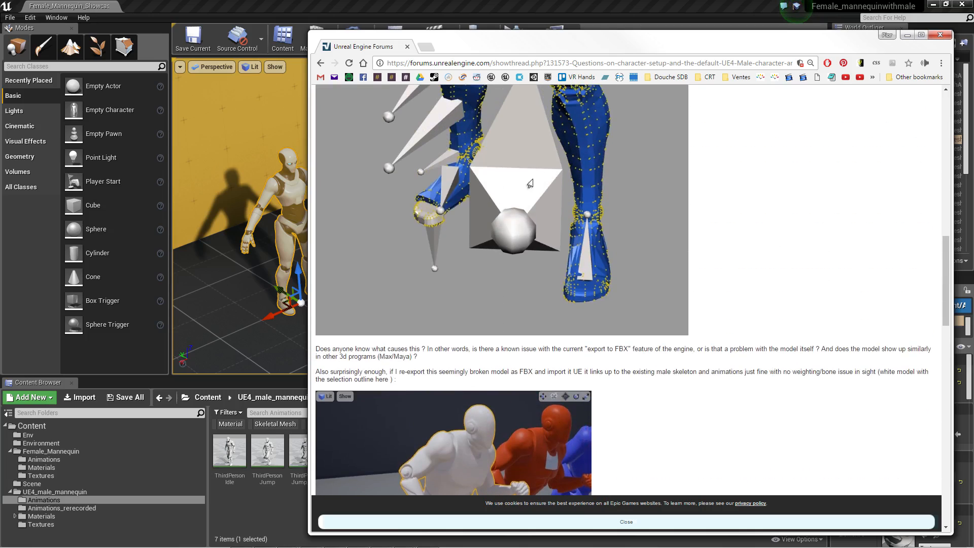
scroll(544, 208, up, 2)
scroll(544, 208, up, 4)
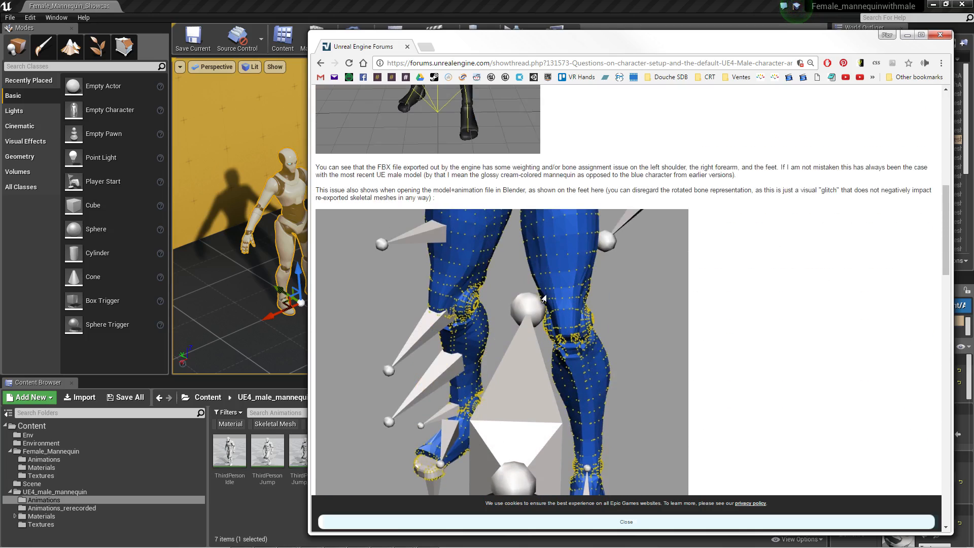
scroll(761, 252, down, 5)
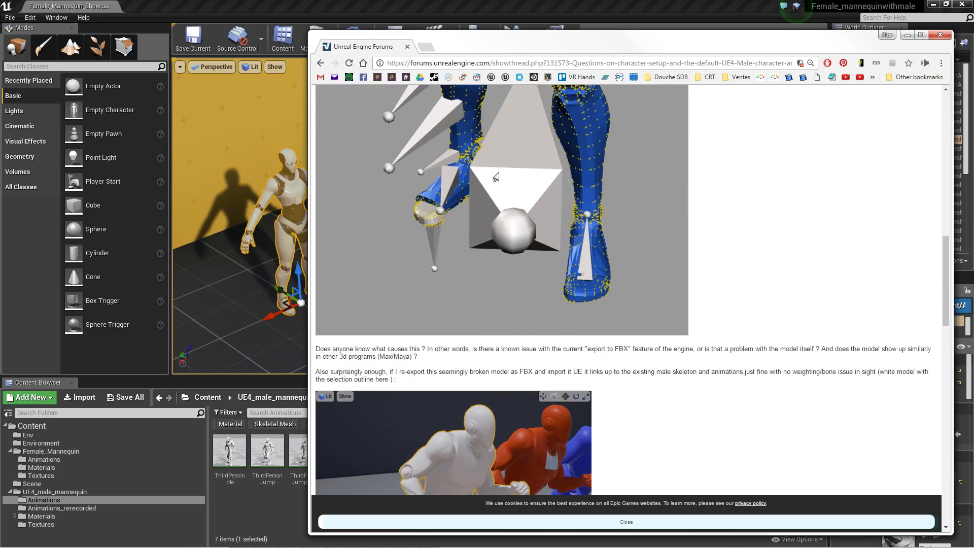
scroll(463, 386, down, 5)
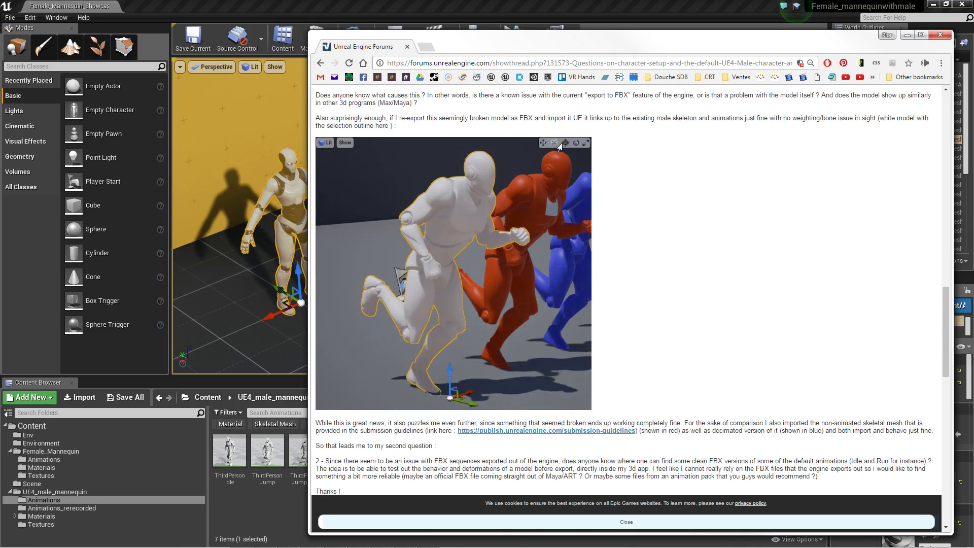
scroll(446, 174, up, 7)
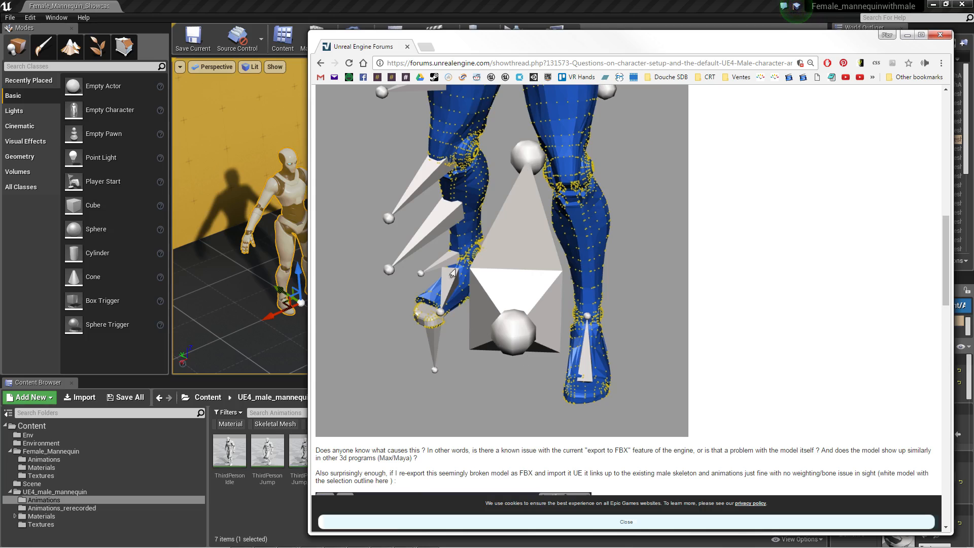
scroll(447, 174, up, 10)
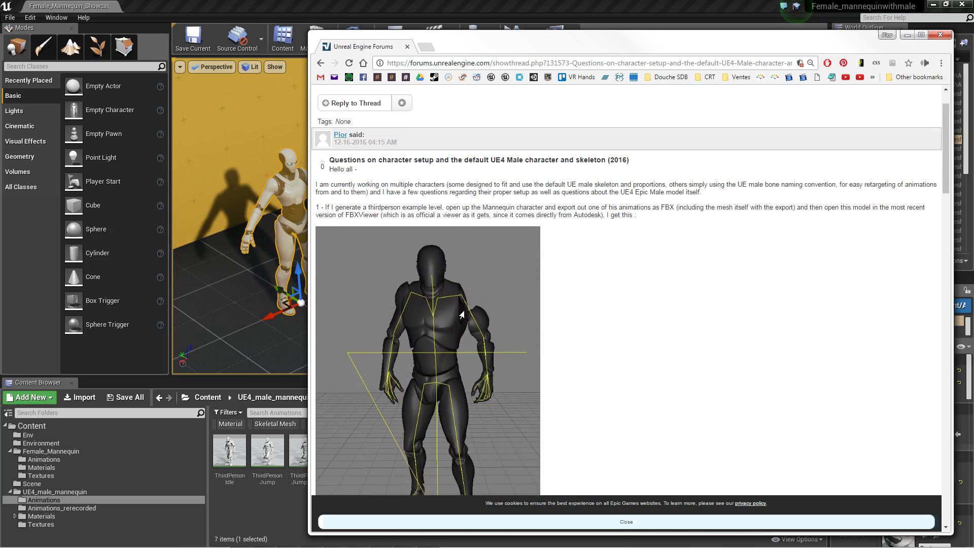
Shrink the browser window, return to the ThirdPersonWalk animation editor and enlarge it to view the paused male mannequin.
drag(309, 30, 709, 106)
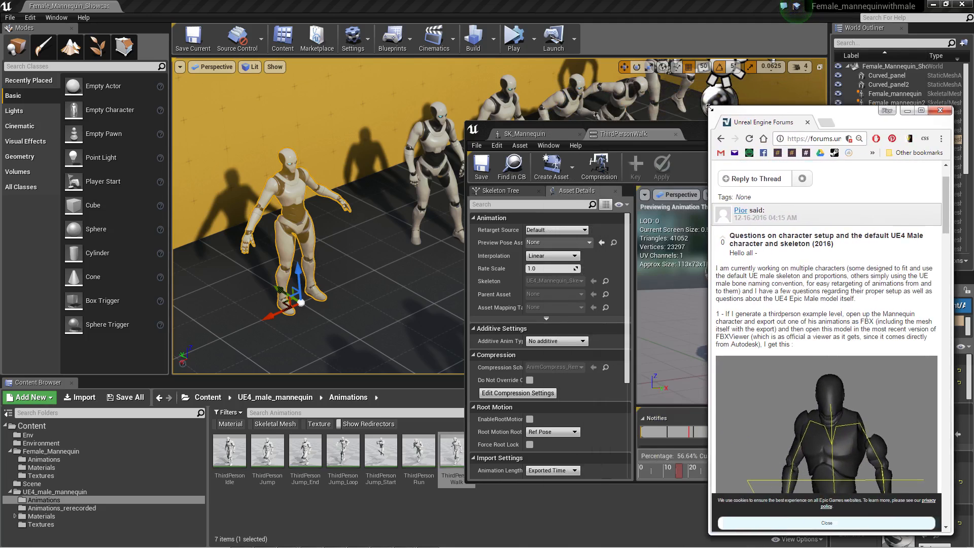
click(687, 141)
drag(753, 140, 538, 90)
drag(734, 430, 841, 524)
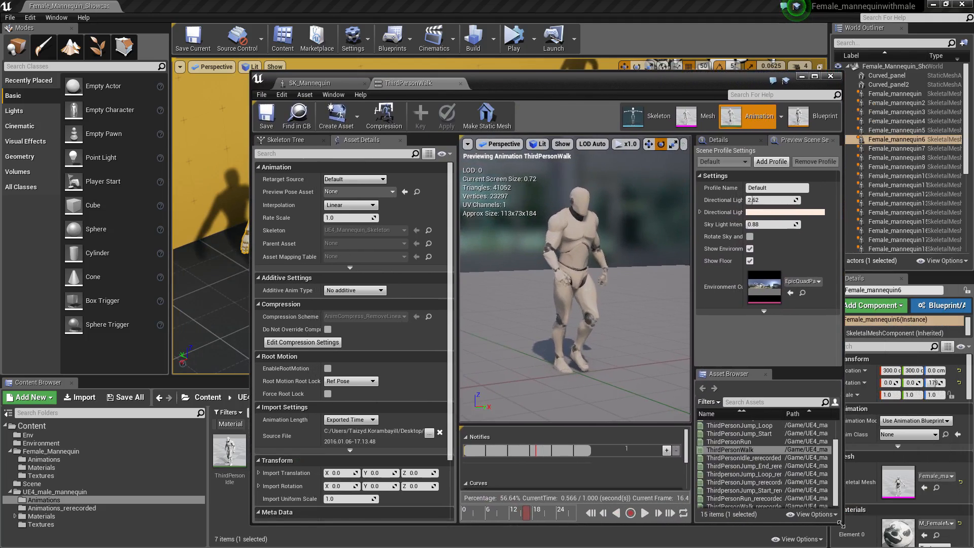
drag(538, 81, 531, 32)
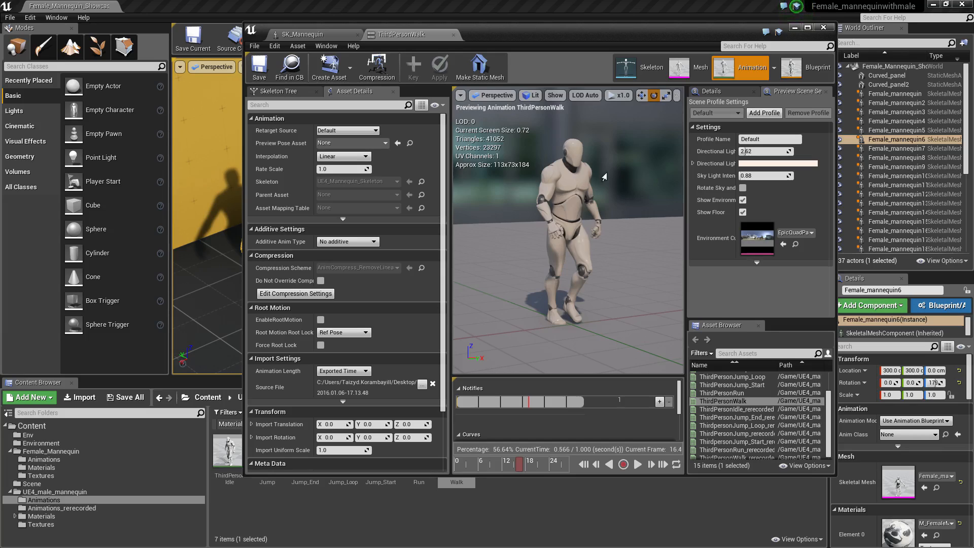
alt+drag(602, 214, 571, 216)
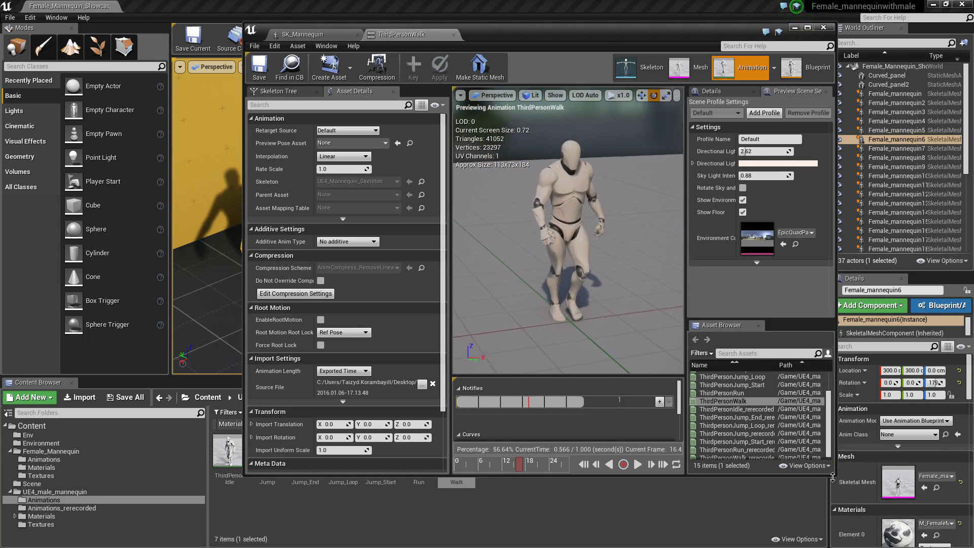
Enlarge and reposition the ThirdPersonWalk editor window over the level editor and rewind the animation to frame 0.
drag(848, 483, 929, 491)
drag(576, 36, 401, 21)
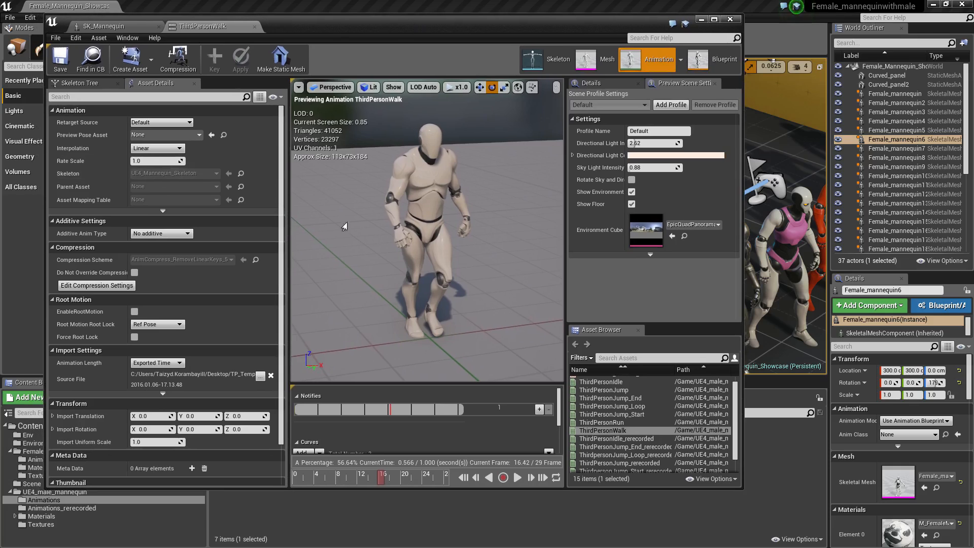
drag(436, 230, 429, 211)
drag(382, 31, 431, 32)
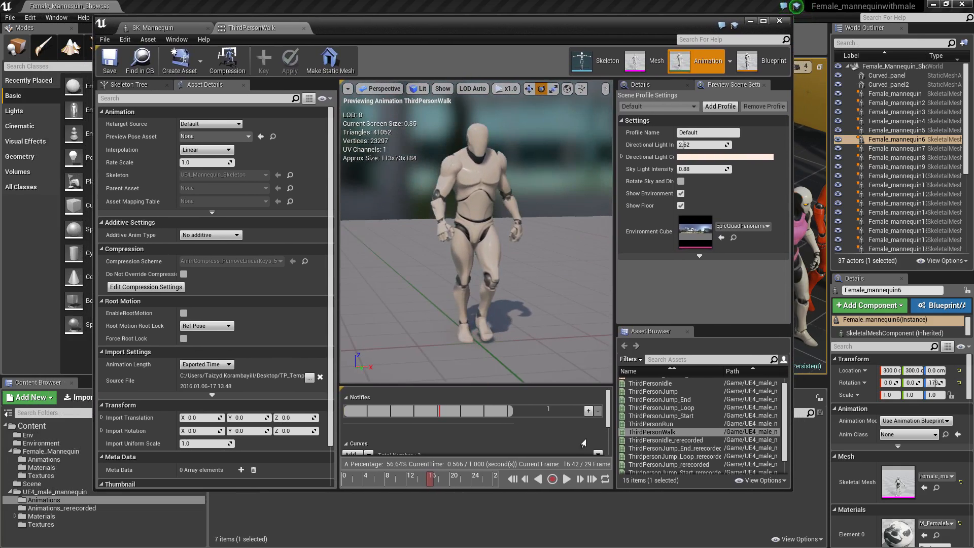
drag(437, 470, 318, 478)
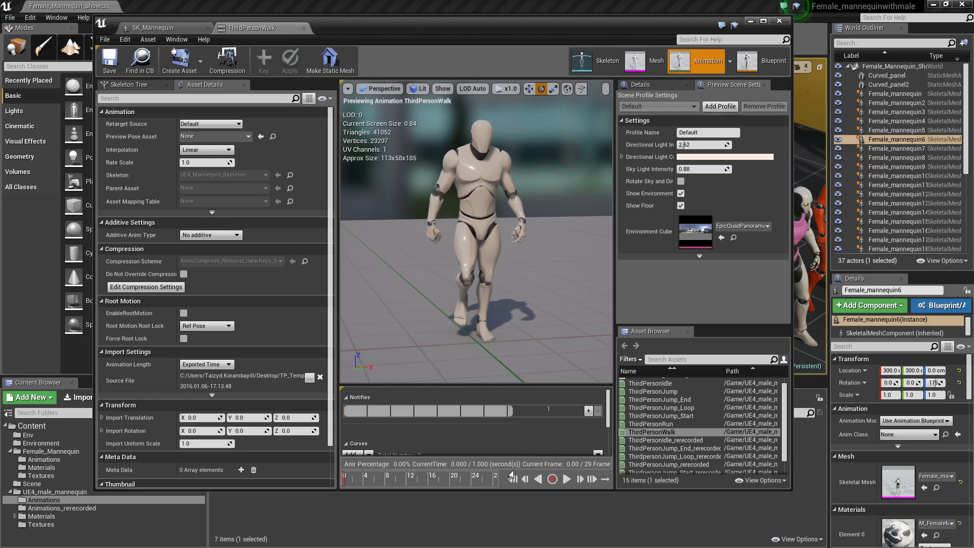
Record the walk as a new animation named NewWalkforfemale in the Content folder, stopping after several walk cycles.
click(552, 479)
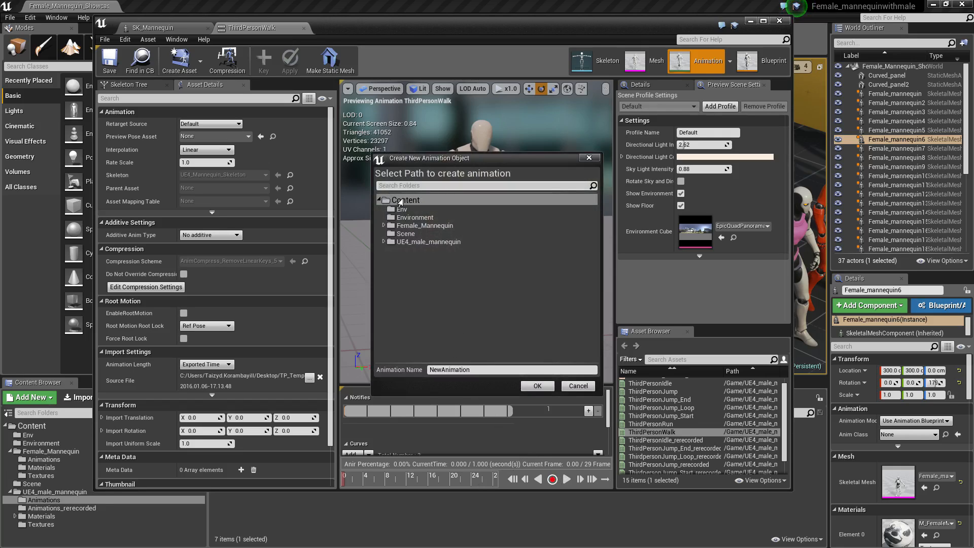
click(502, 369)
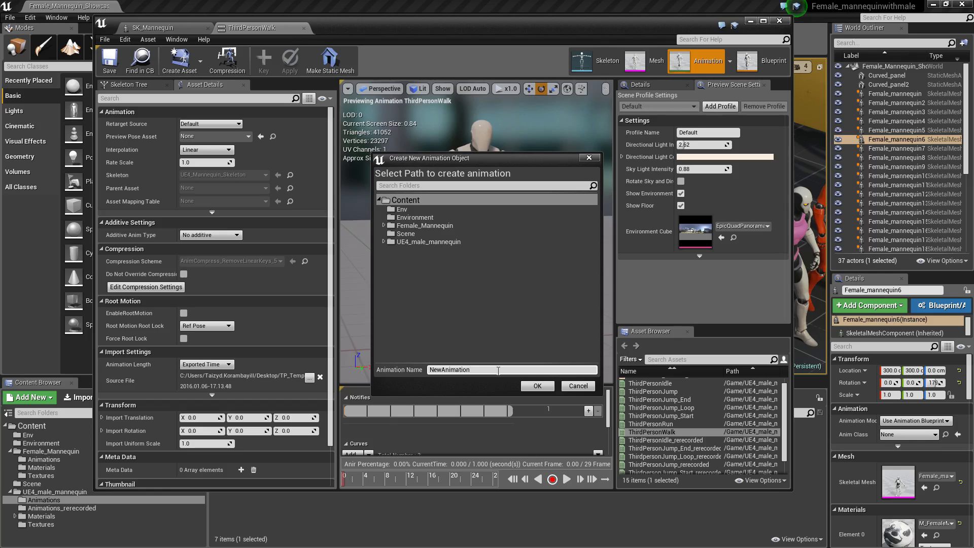
drag(497, 370, 386, 366)
text(N)
key(BackSpace)
text(Walkforfemale)
click(537, 385)
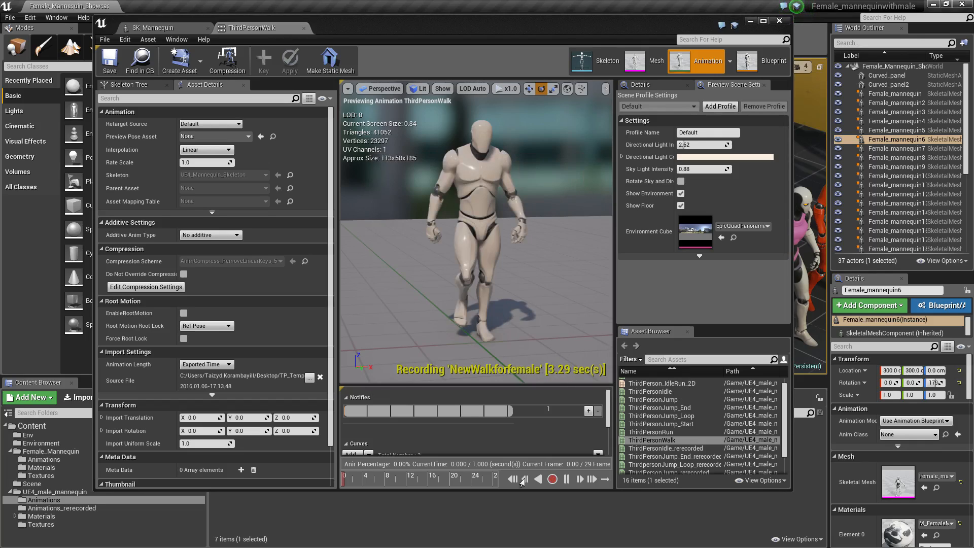
click(551, 480)
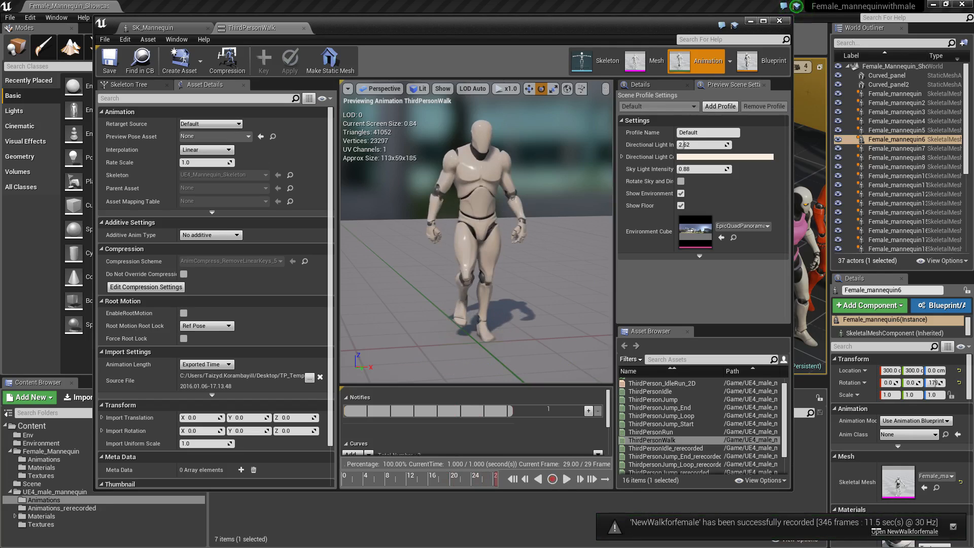
Open the new recording, close its editor window, and reopen NewWalkforfemale from the Content folder.
click(878, 532)
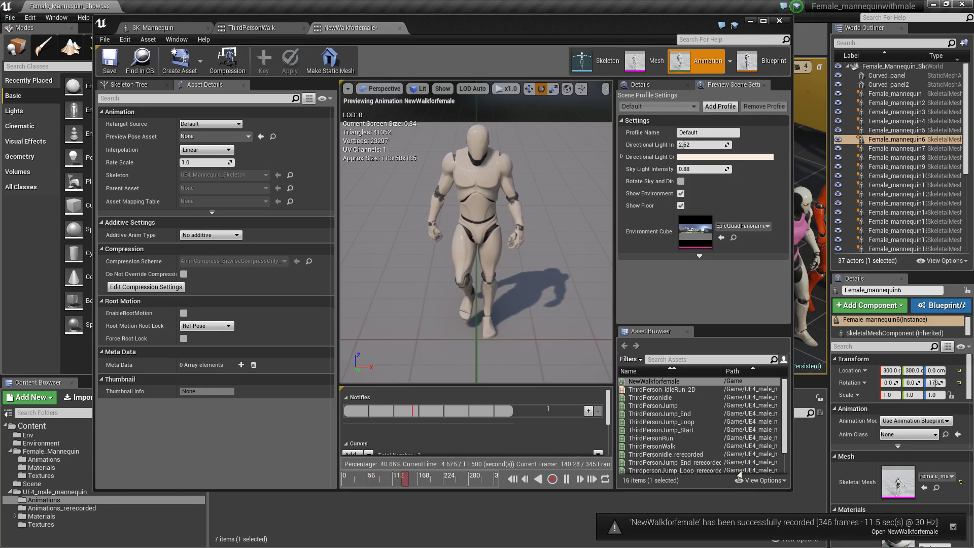
click(779, 20)
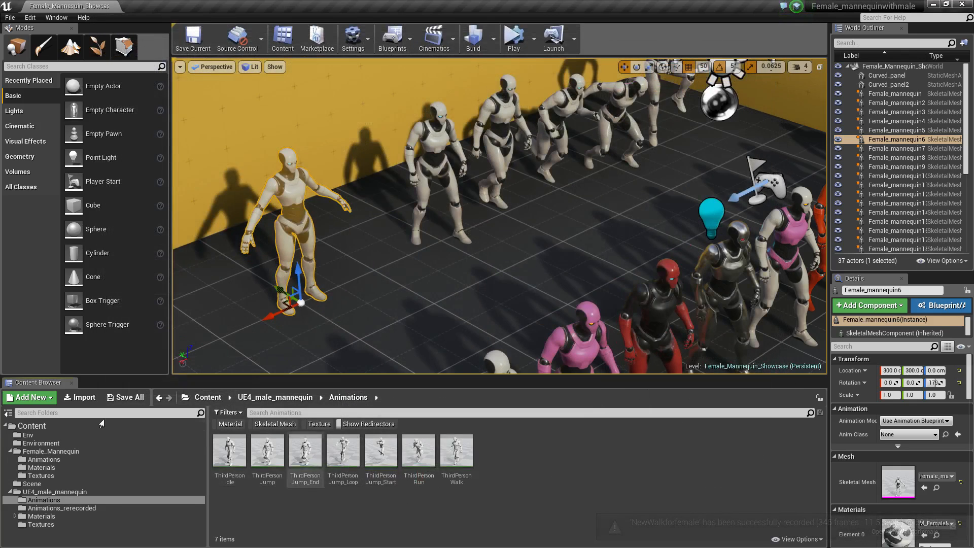
click(57, 427)
click(434, 462)
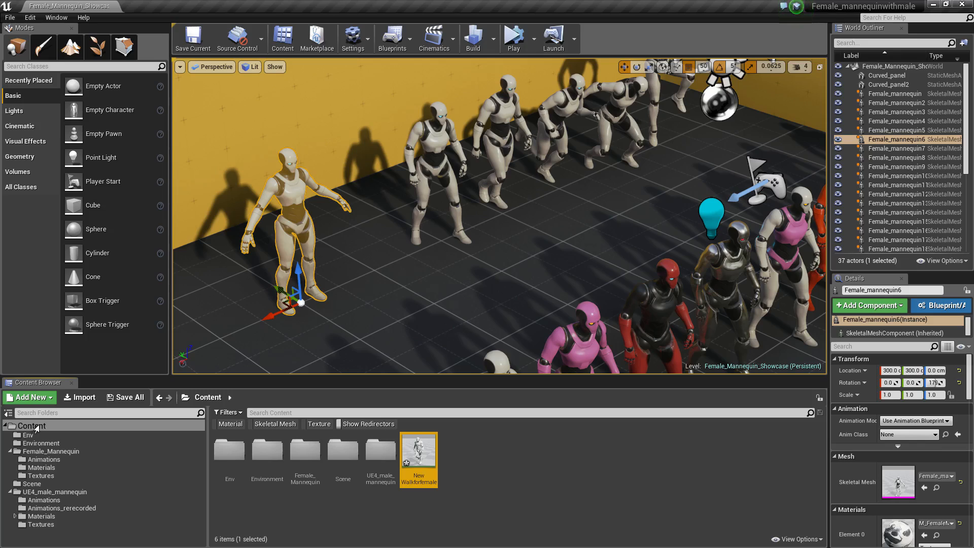
click(487, 459)
double_click(414, 453)
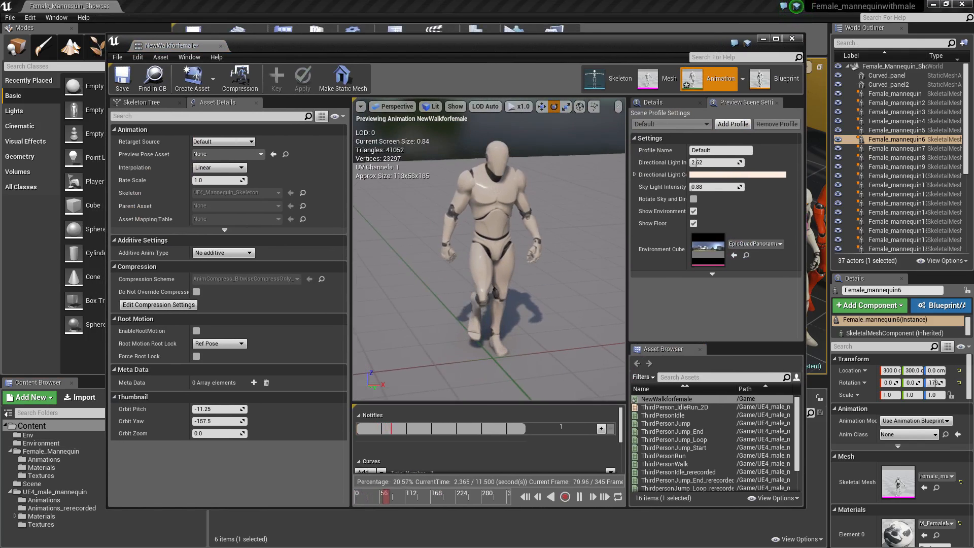
Pause the NewWalkforfemale playback and advance to frame 184 near the middle of the recording.
click(579, 497)
click(577, 497)
click(577, 497)
drag(498, 498, 431, 499)
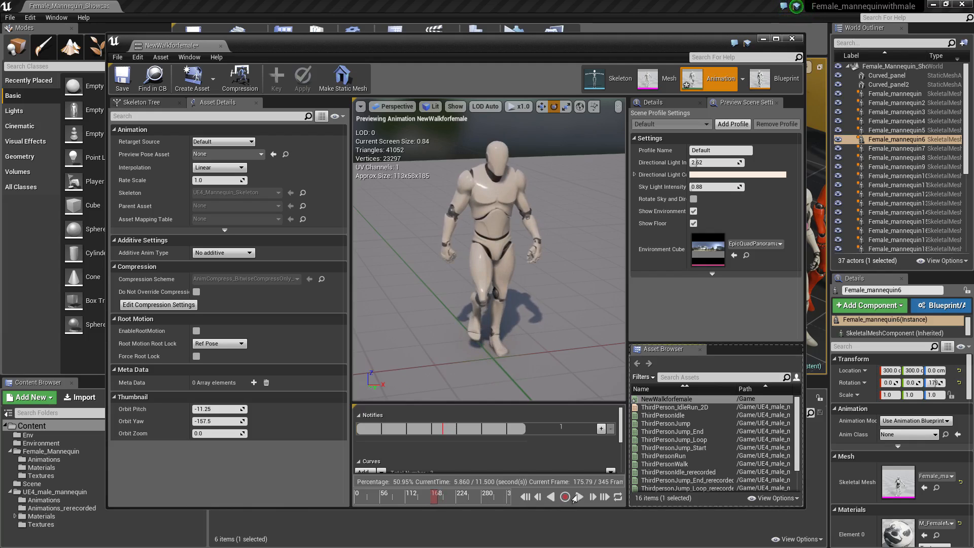
click(591, 498)
click(590, 498)
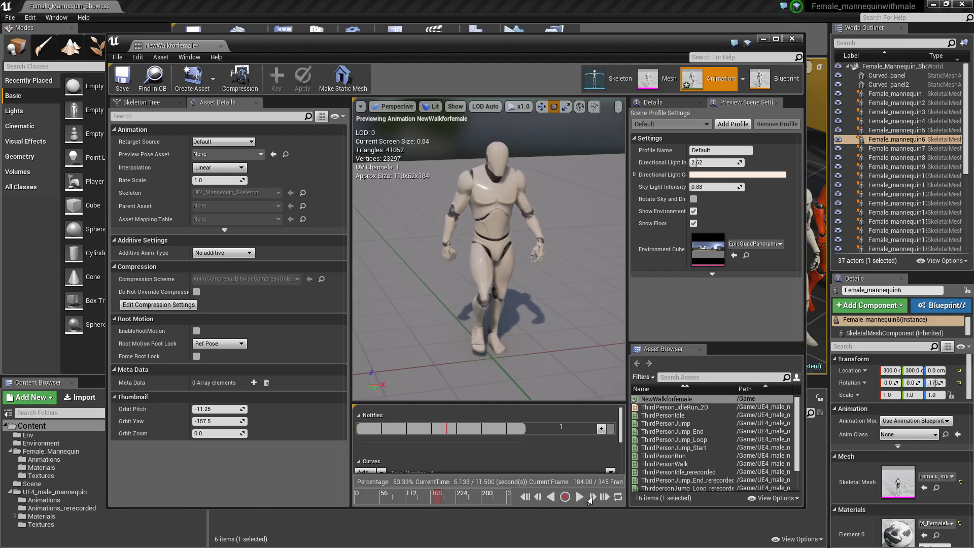
Compare the poses on frames 182 to 184 and stop at frame 183.
click(535, 497)
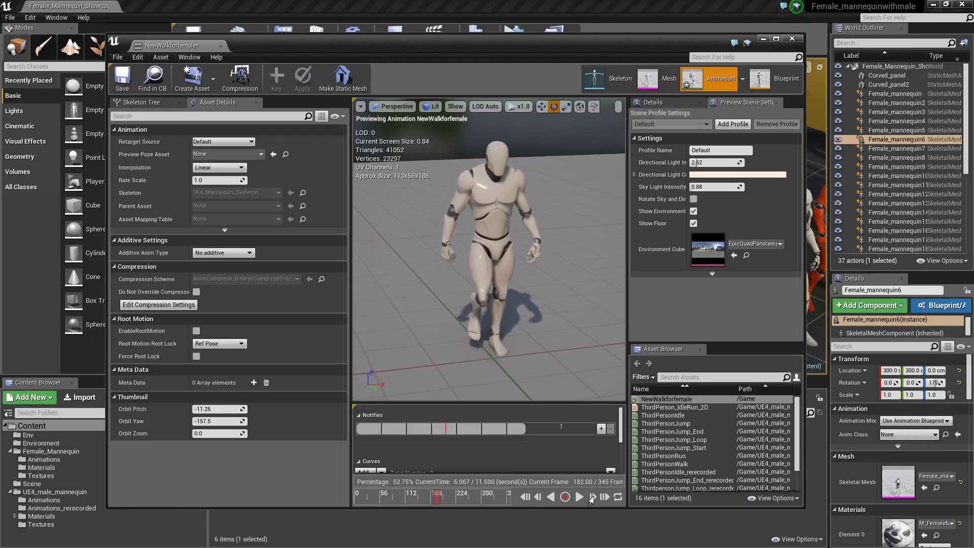
click(591, 498)
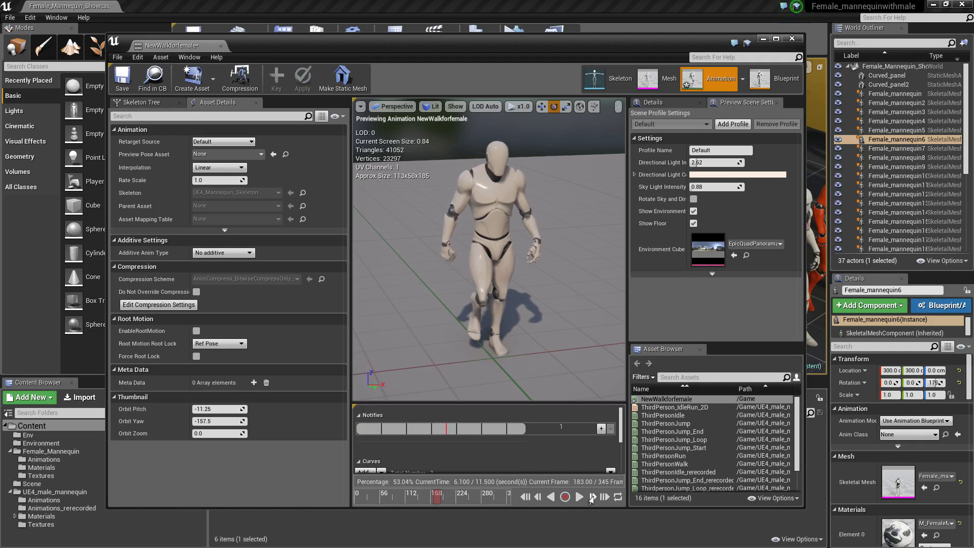
click(536, 498)
click(591, 498)
click(537, 498)
double_click(591, 497)
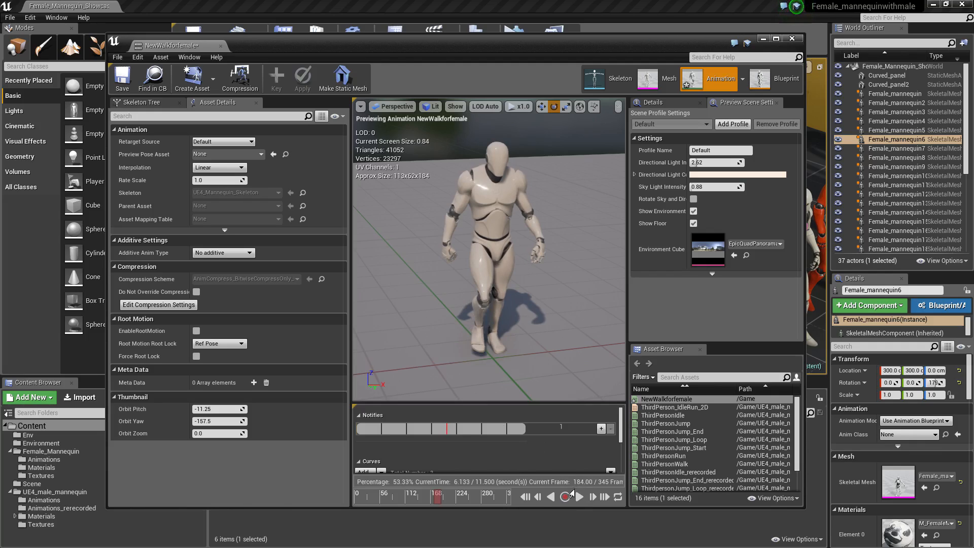
click(537, 498)
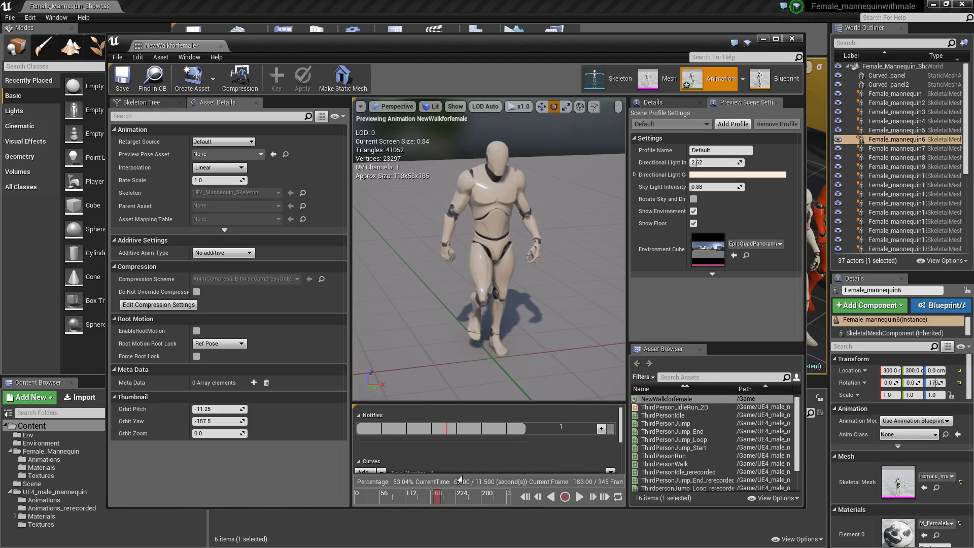
Remove frames 0 to 183 from the beginning of the NewWalkforfemale sequence.
right_click(434, 499)
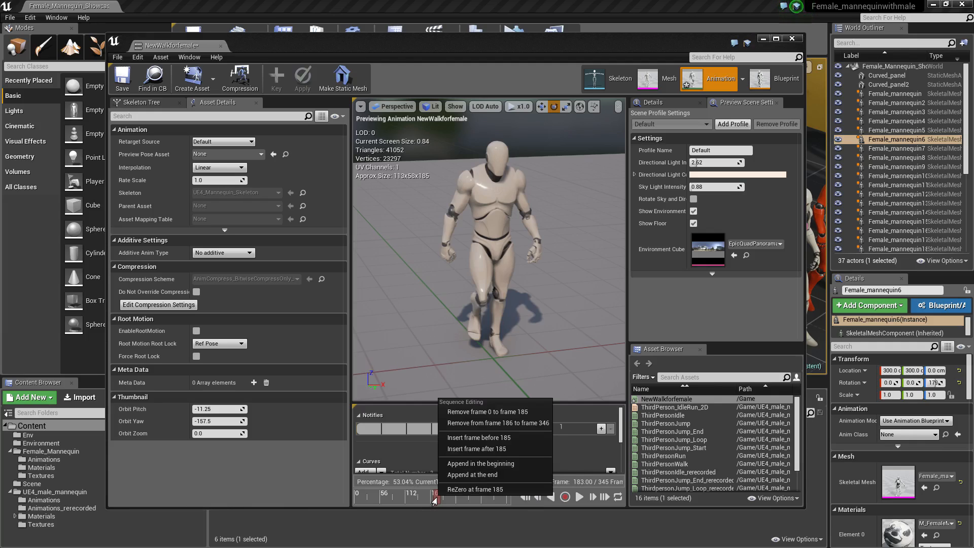
right_click(433, 504)
right_click(434, 504)
right_click(434, 504)
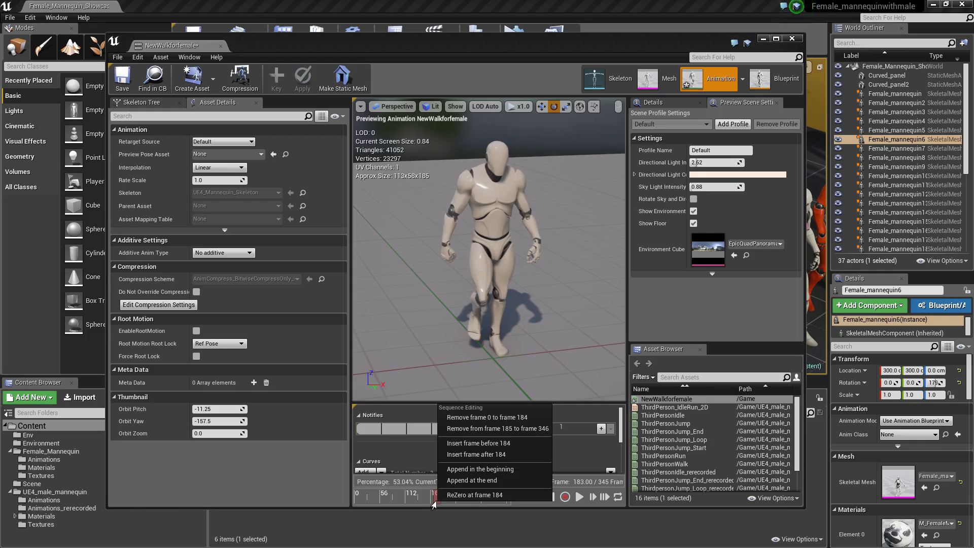
right_click(433, 504)
right_click(434, 505)
right_click(434, 505)
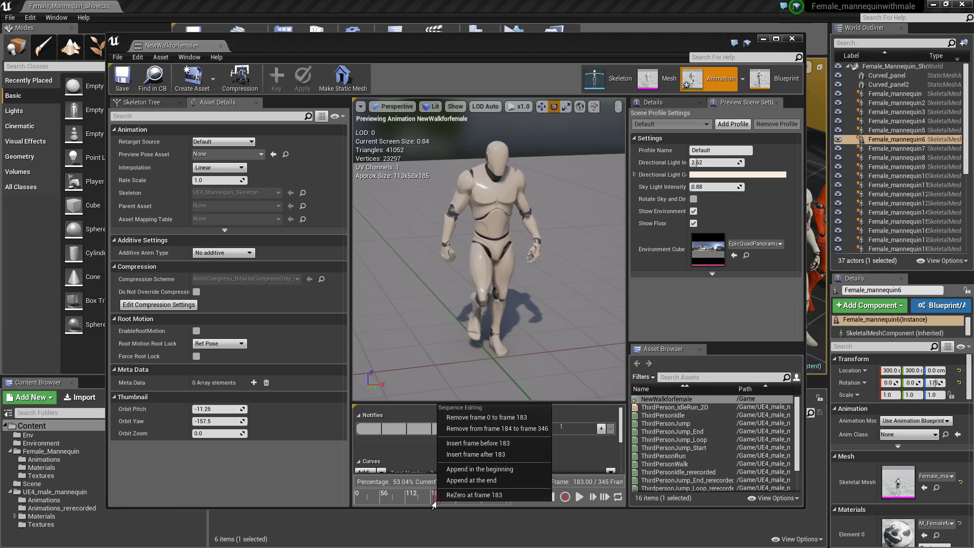
click(487, 417)
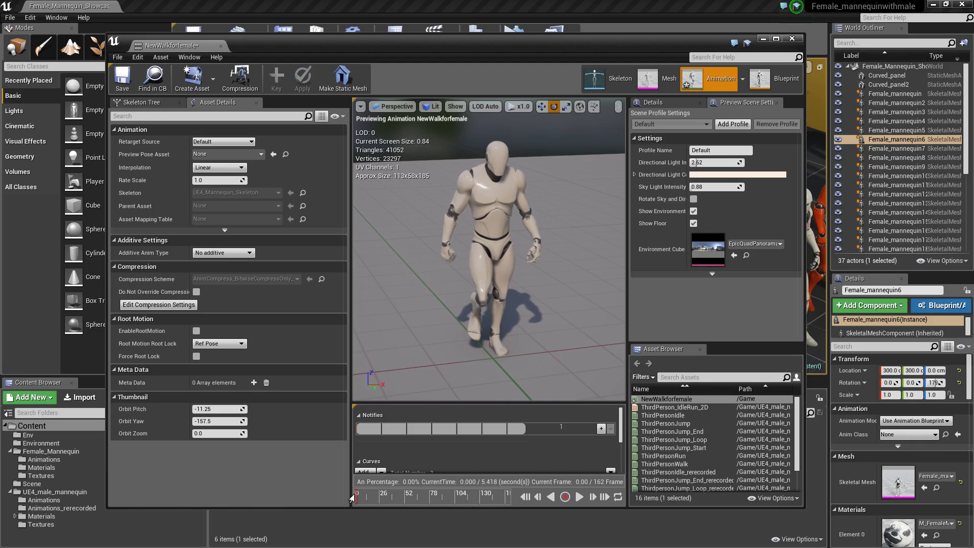
Check the opening frames of the shortened walk and move the playhead to frame 25.
click(592, 497)
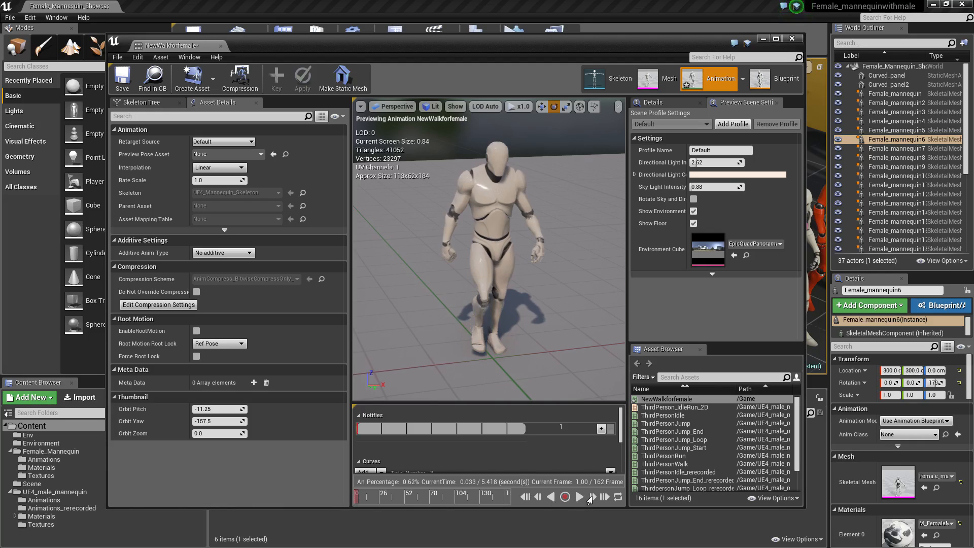
click(536, 496)
drag(353, 500, 378, 501)
click(537, 497)
click(537, 497)
click(537, 498)
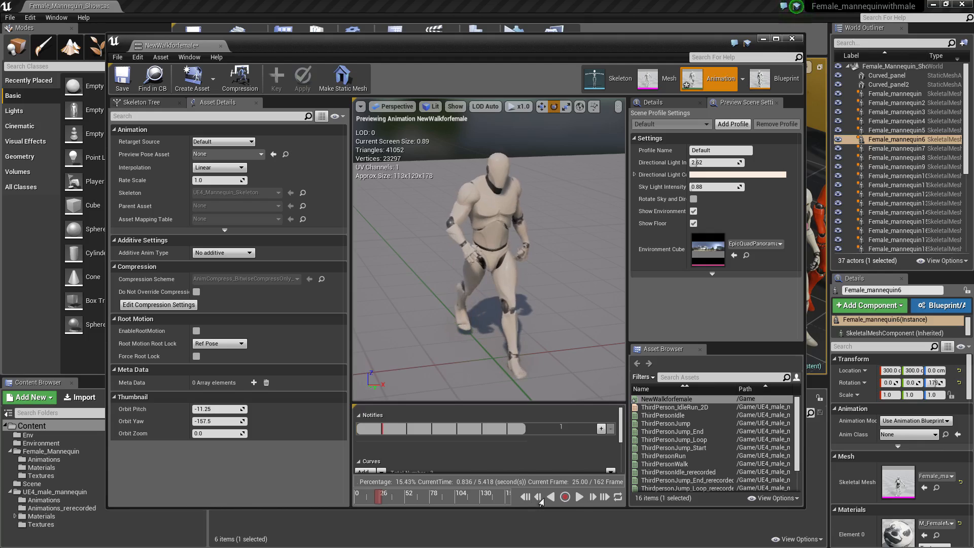
Step through frames 25 to 32 to examine where the first walk cycle returns to its starting pose.
click(592, 497)
click(592, 497)
click(592, 497)
click(591, 497)
click(592, 497)
click(592, 497)
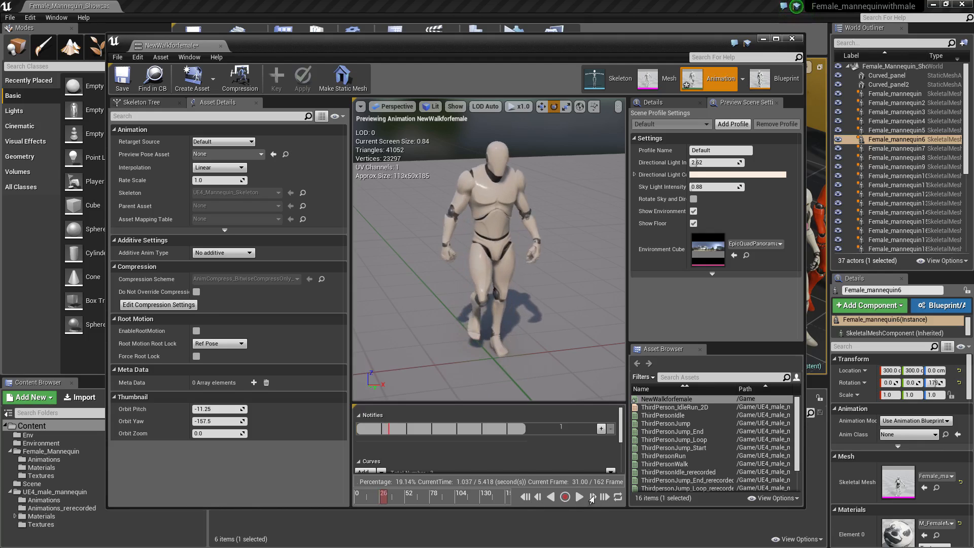
click(537, 498)
click(537, 498)
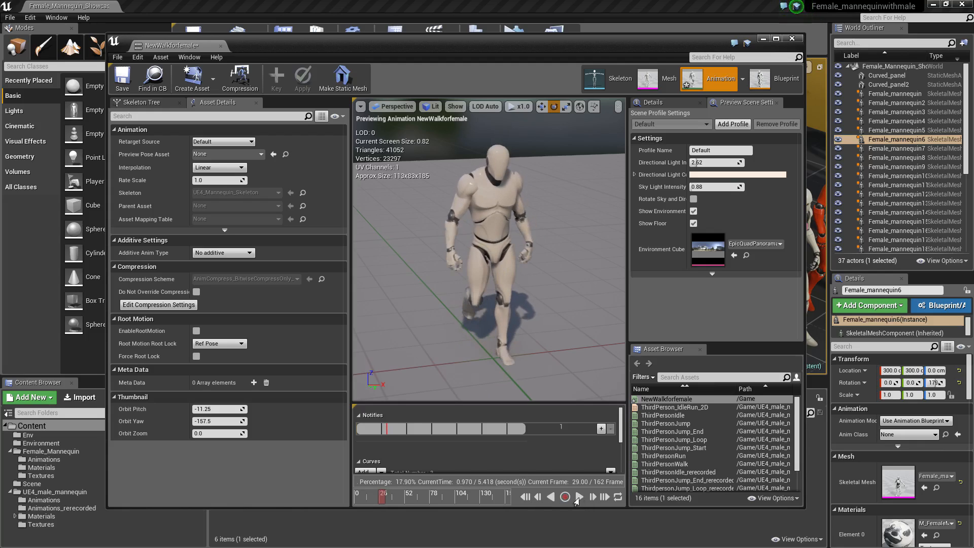
click(592, 498)
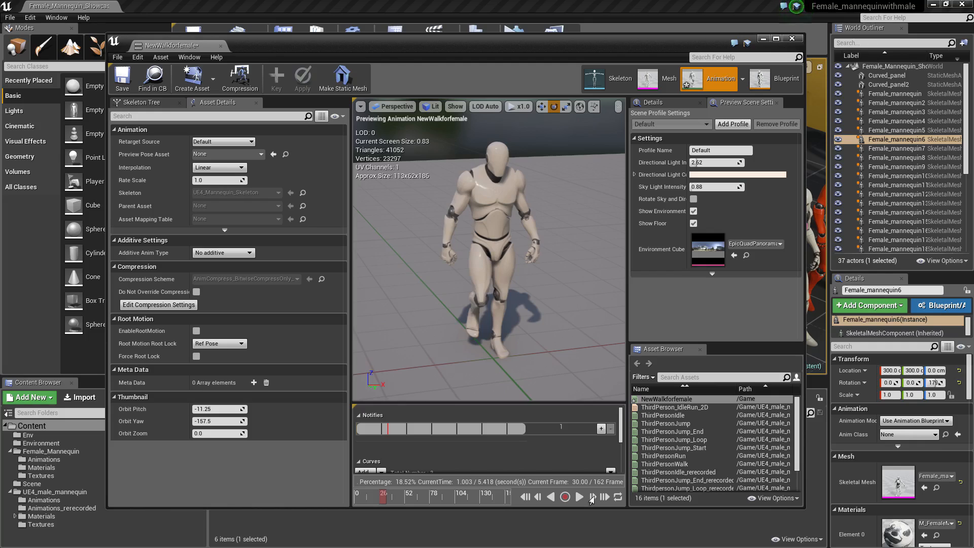
click(592, 497)
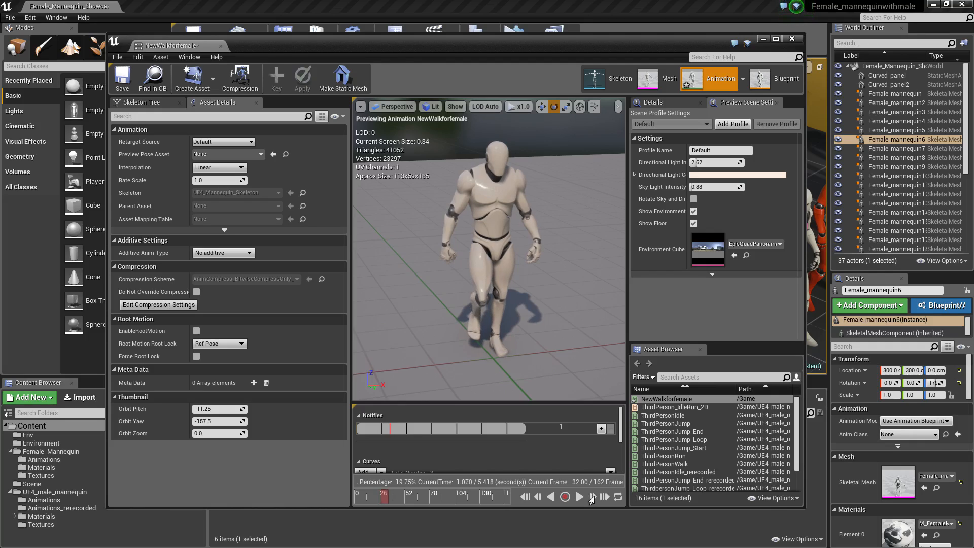
Compare the neighbouring poses around frames 29 to 31 and stop at frame 30.
click(536, 497)
click(538, 498)
click(538, 497)
click(537, 498)
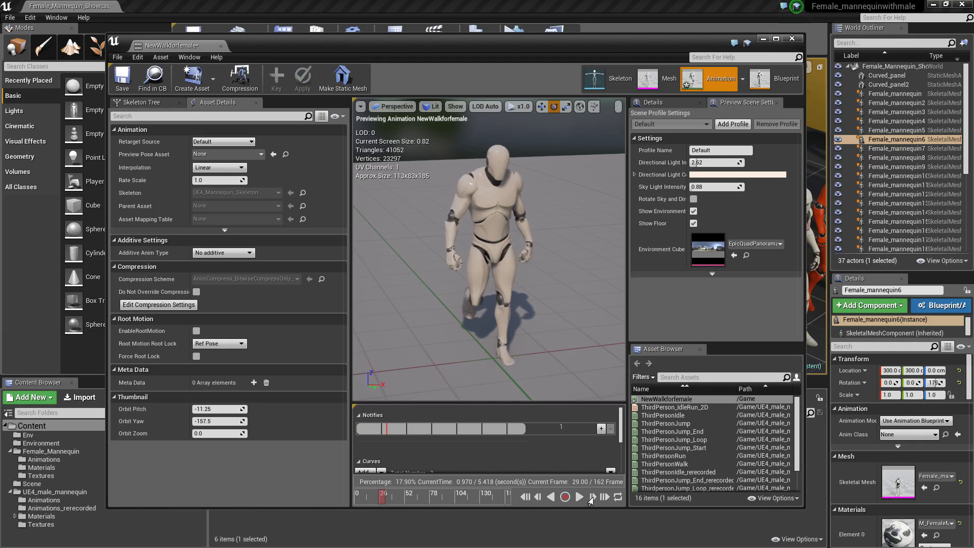
click(591, 497)
click(591, 498)
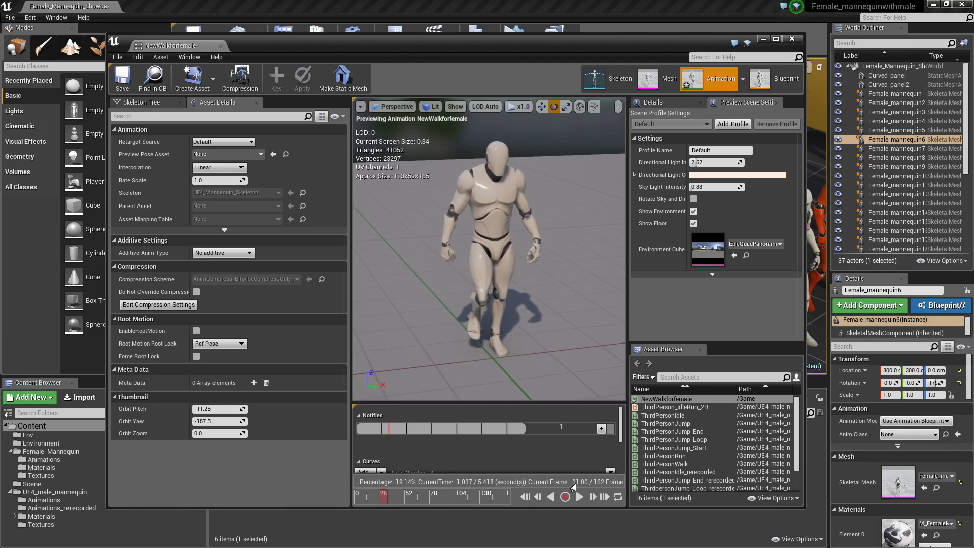
click(537, 497)
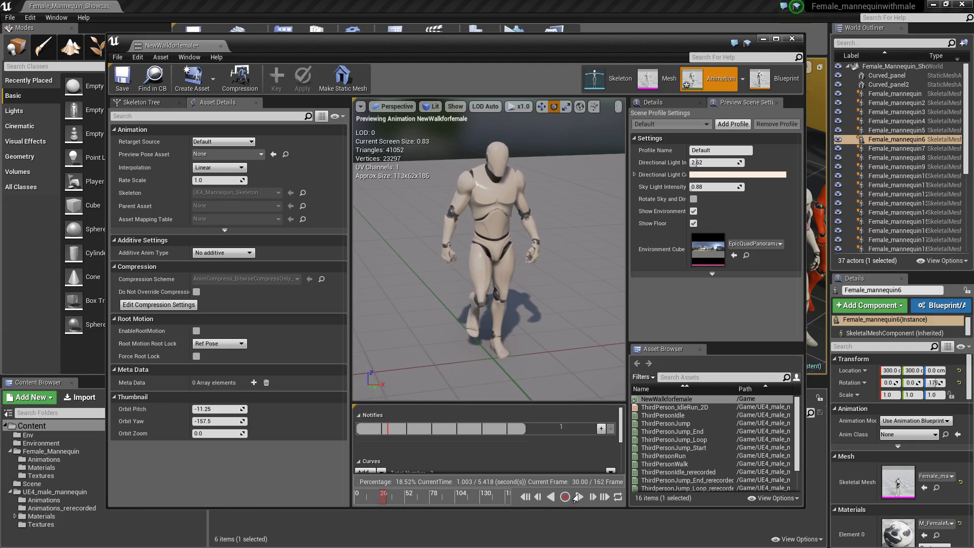
Remove frames 30 to 163 from the end of the NewWalkforfemale sequence.
right_click(380, 500)
right_click(380, 501)
right_click(380, 502)
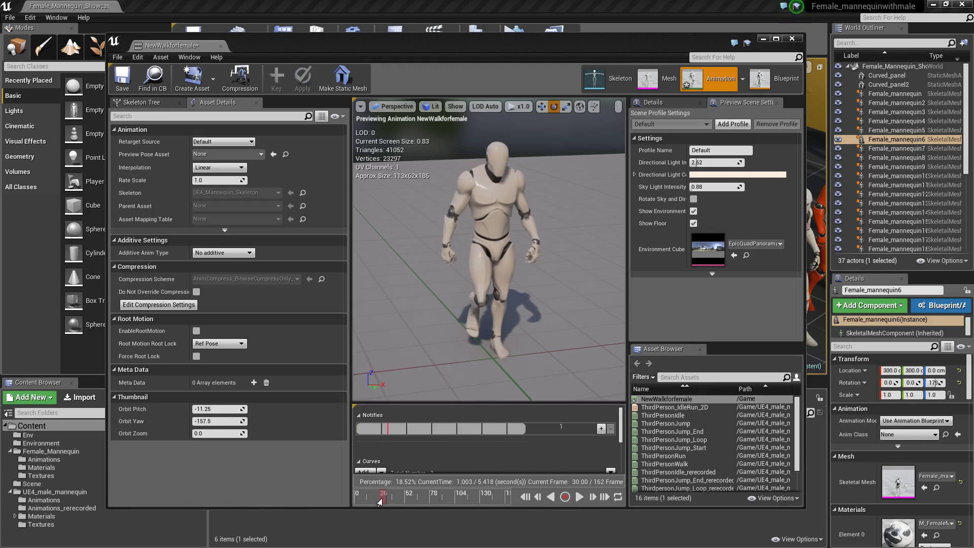
right_click(379, 501)
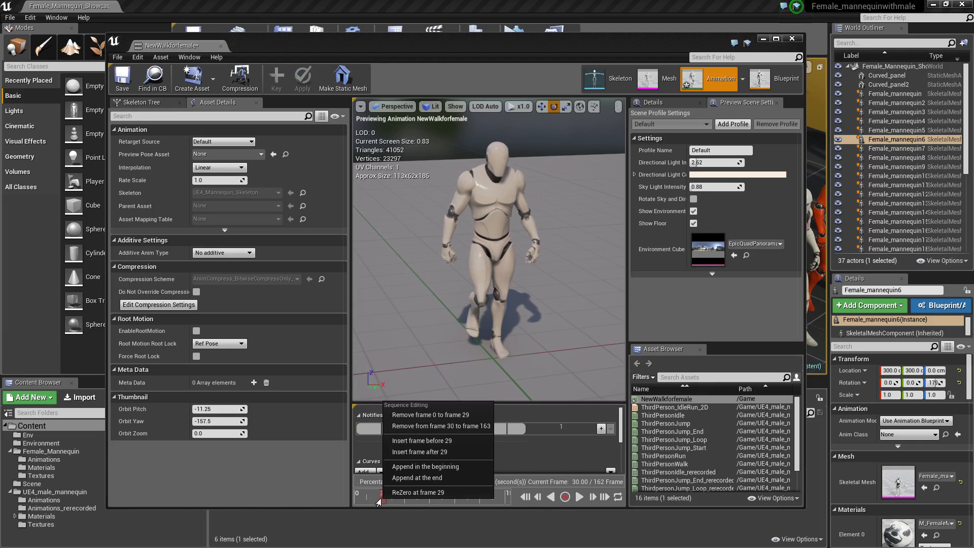
click(407, 426)
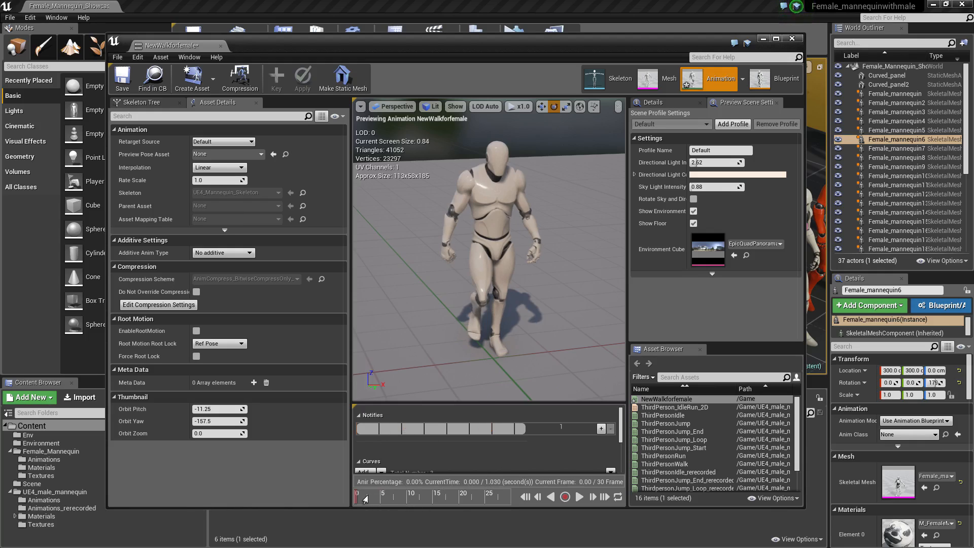
Play the trimmed NewWalkforfemale animation from its first frame to check the walk loop.
click(590, 498)
click(525, 497)
click(578, 498)
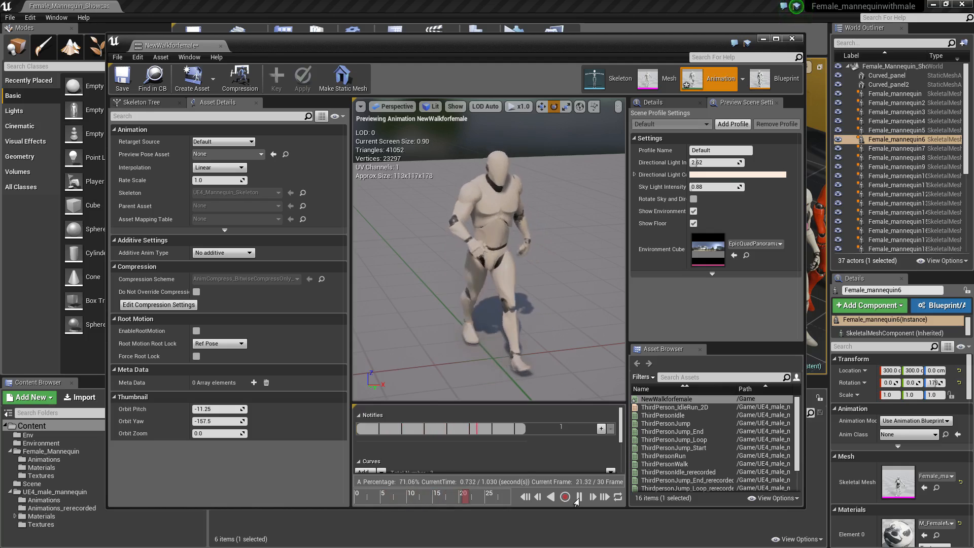
Close the animation editor and select the NewWalkforfemale asset in the Content folder.
click(792, 39)
click(418, 454)
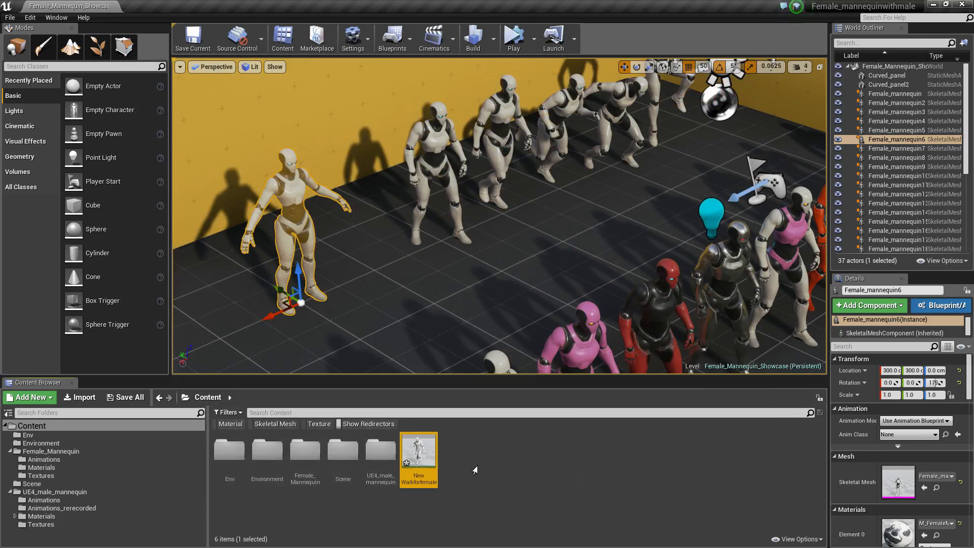
Save the NewWalkforfemale animation asset in the Content folder and clear the selection.
key(ctrl+s)
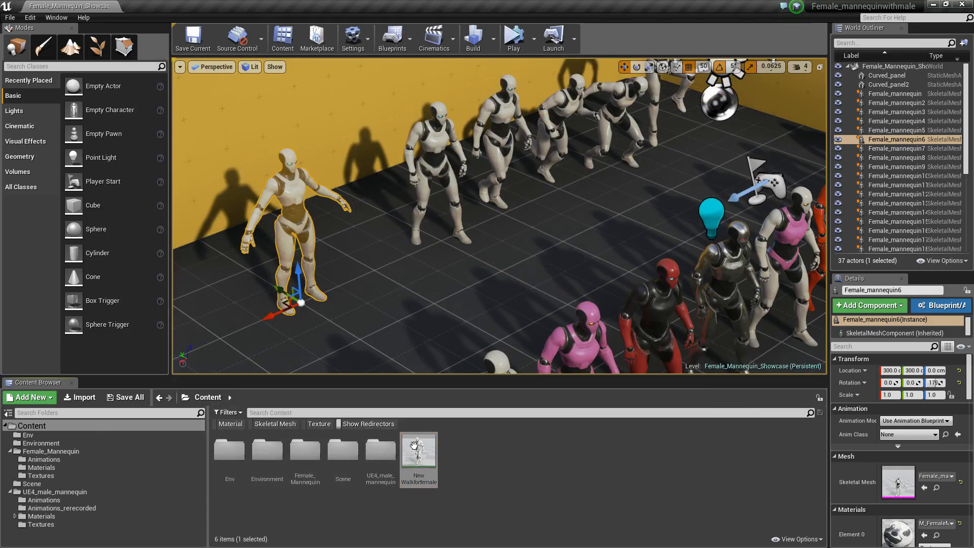
click(424, 446)
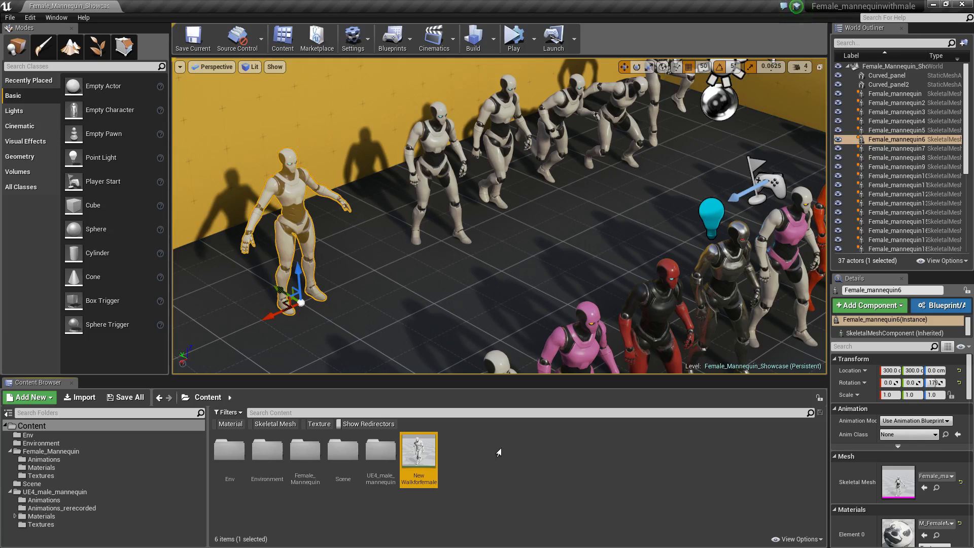
click(554, 474)
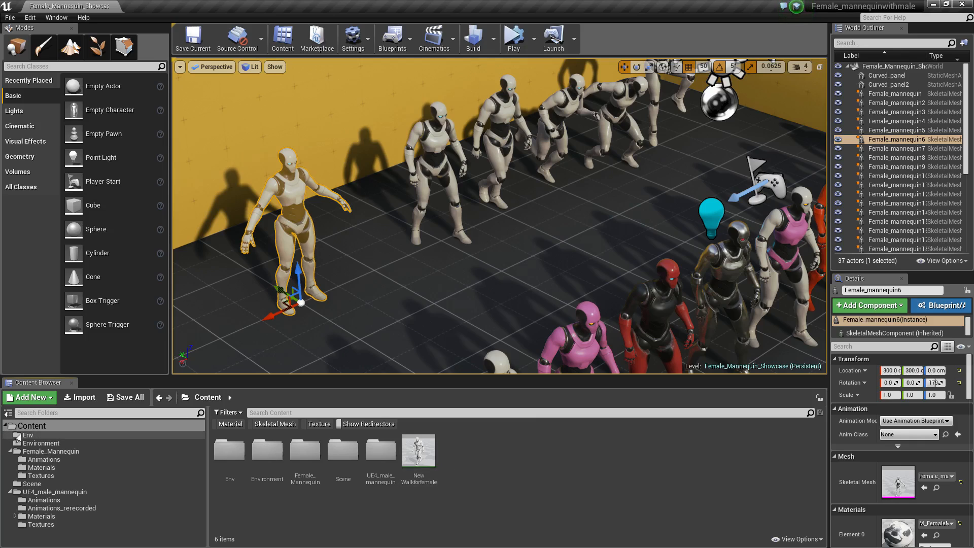
Open the Female_mannequin mesh from the Female_Mannequin folder and bring up its skeleton's Retarget Manager.
click(51, 451)
double_click(336, 452)
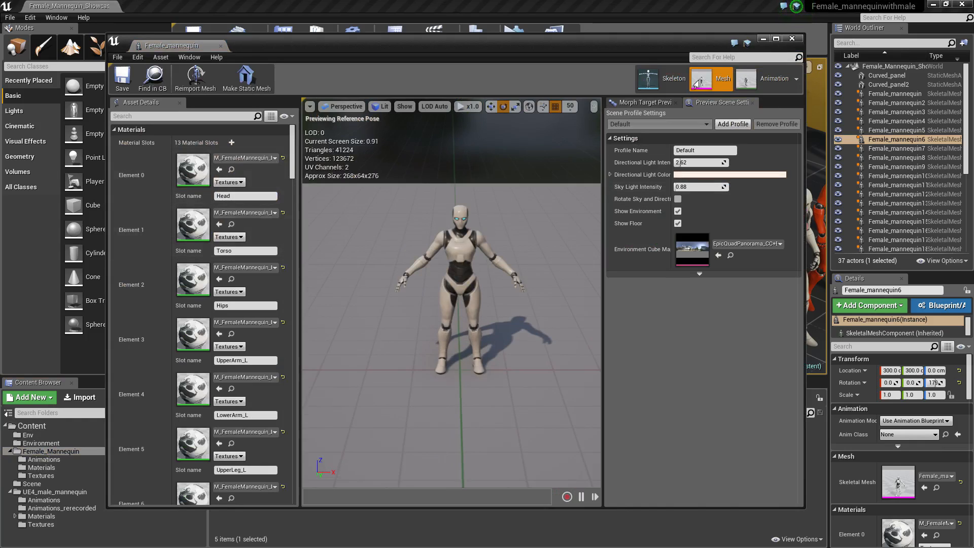
click(674, 80)
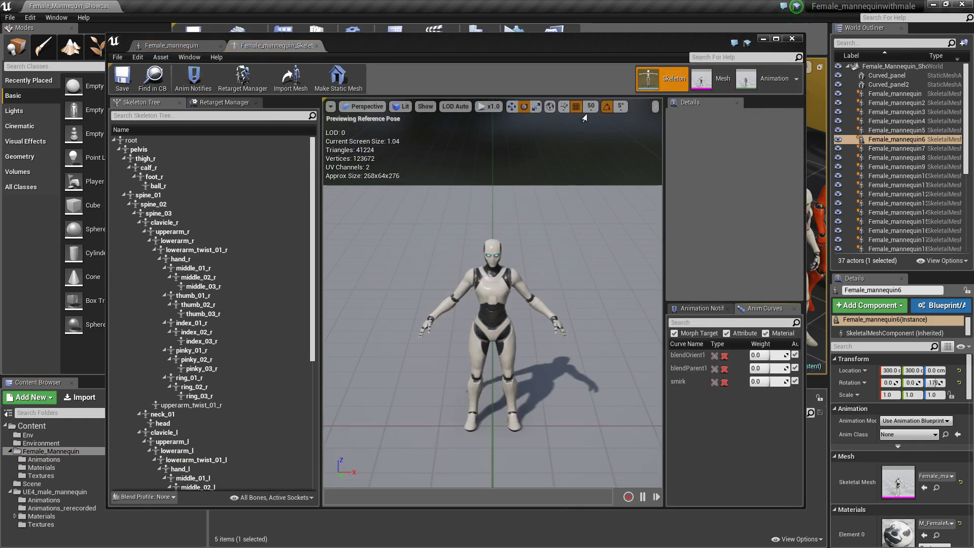
click(232, 87)
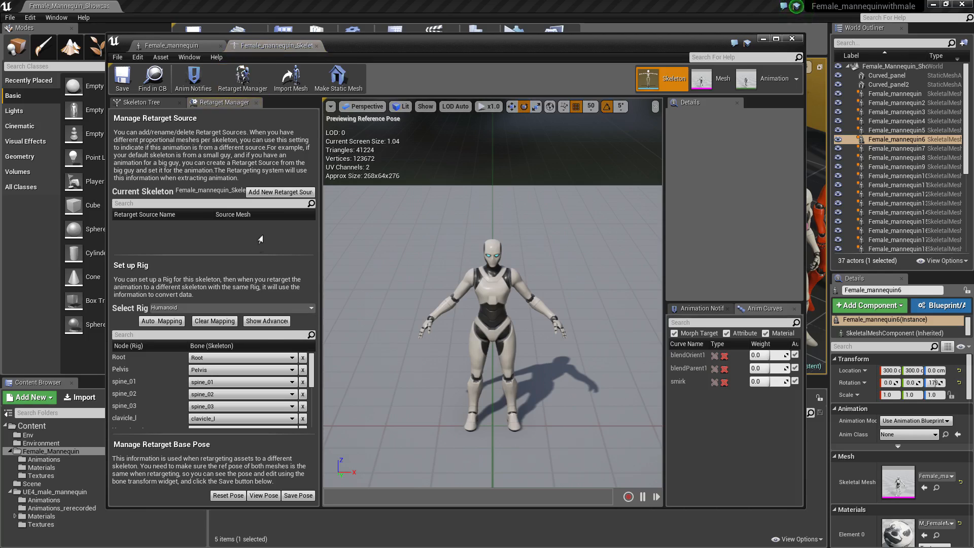
Toggle the female skeleton's retarget base pose on and off repeatedly to compare it with the reference pose.
click(257, 497)
click(257, 498)
click(258, 498)
click(257, 497)
click(257, 497)
click(257, 497)
click(257, 497)
click(257, 497)
click(257, 498)
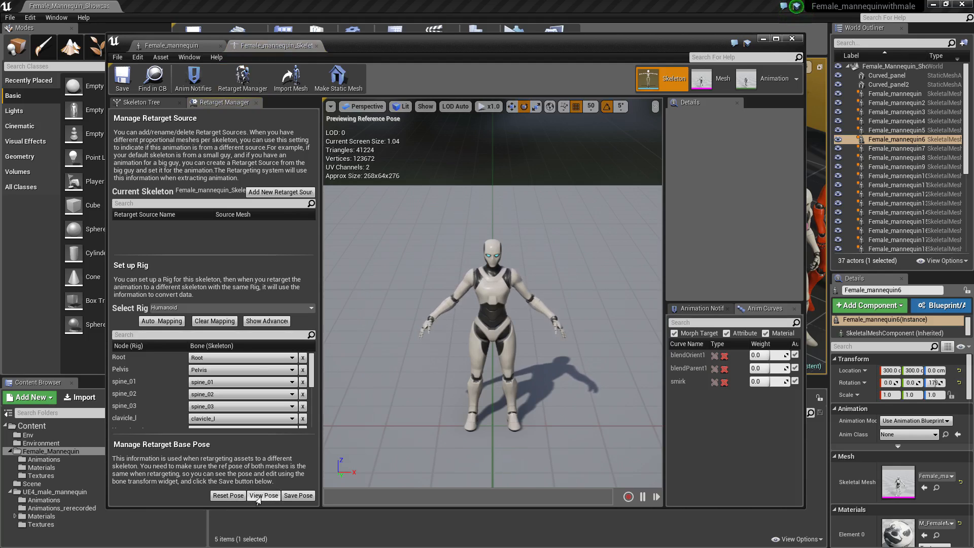
click(257, 498)
Move the skeleton editor window aside and open the SK_Mannequin mesh from the UE4_male_mannequin folder for pose comparison.
drag(410, 46, 864, 66)
right_drag(450, 257, 499, 284)
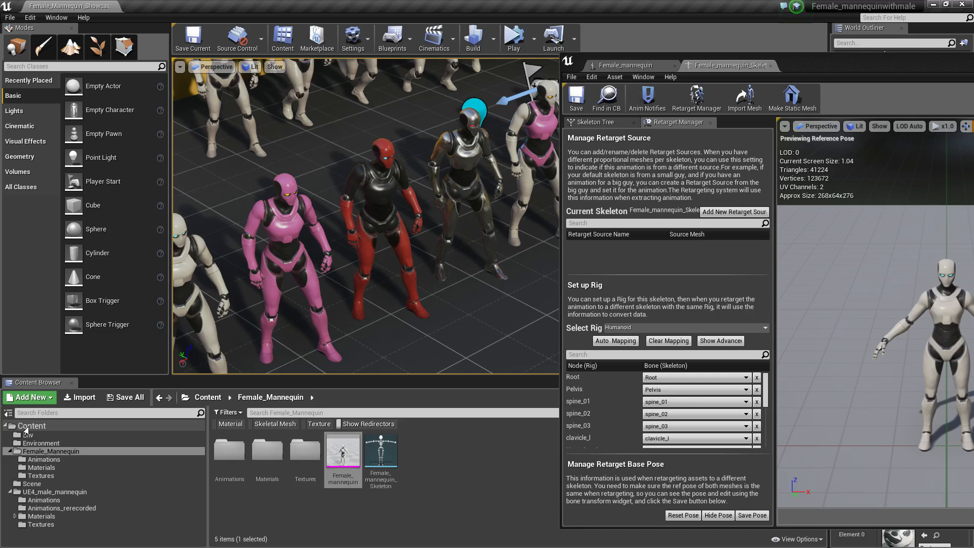
click(55, 492)
double_click(380, 446)
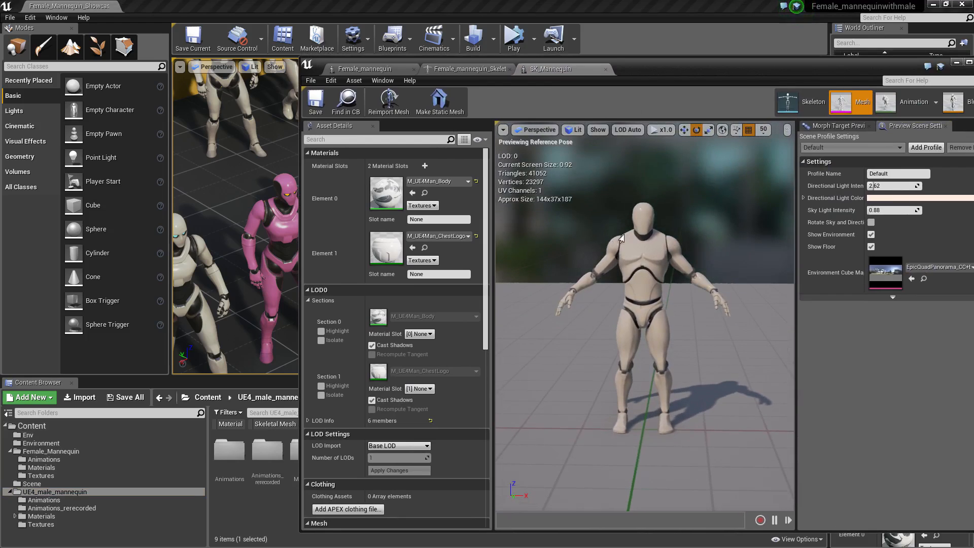
Return to the female skeleton, toggle its retarget base pose, and examine the shoulders and arms up close.
click(462, 70)
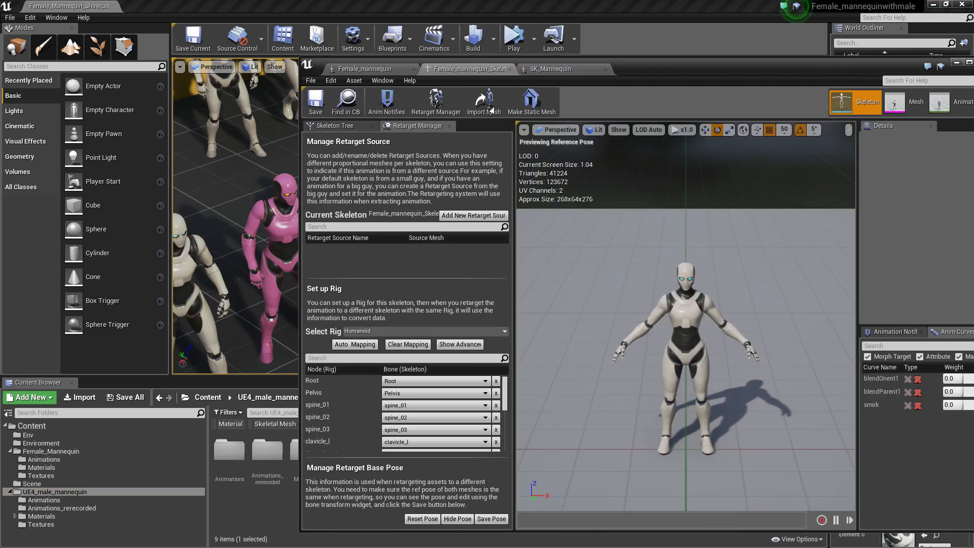
click(457, 518)
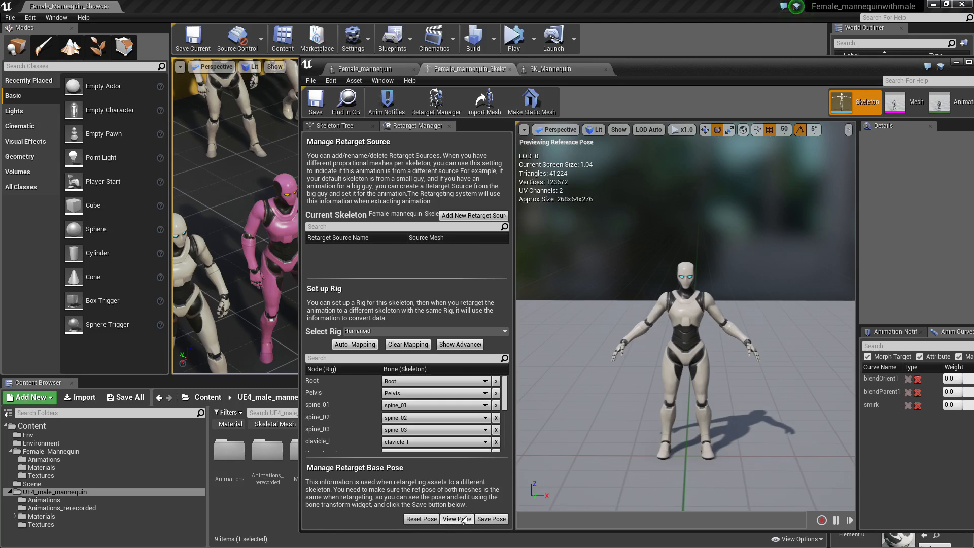
click(459, 520)
click(460, 520)
middle_drag(634, 386, 657, 412)
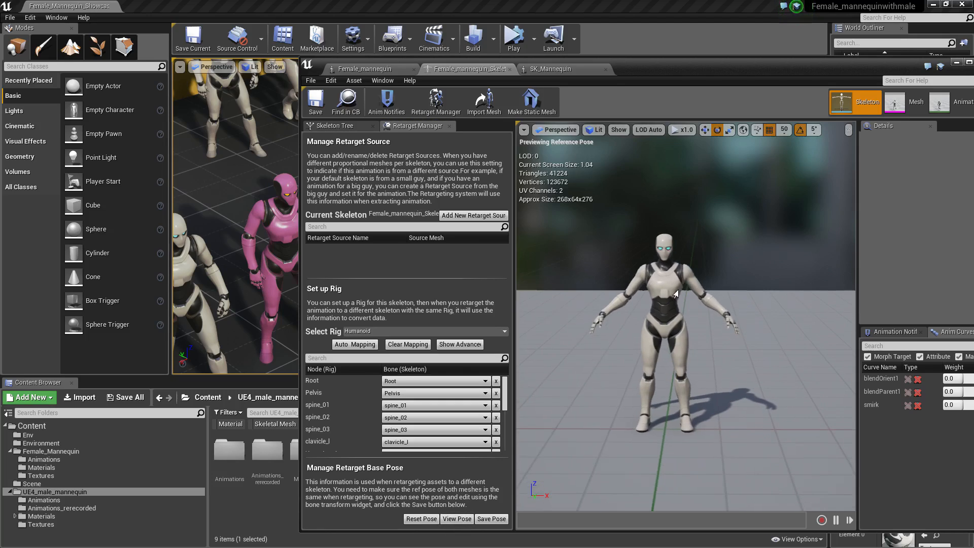
scroll(657, 411, up, 5)
mouse_move(622, 265)
right_down()
mouse_move(644, 289)
mouse_move(621, 265)
right_up()
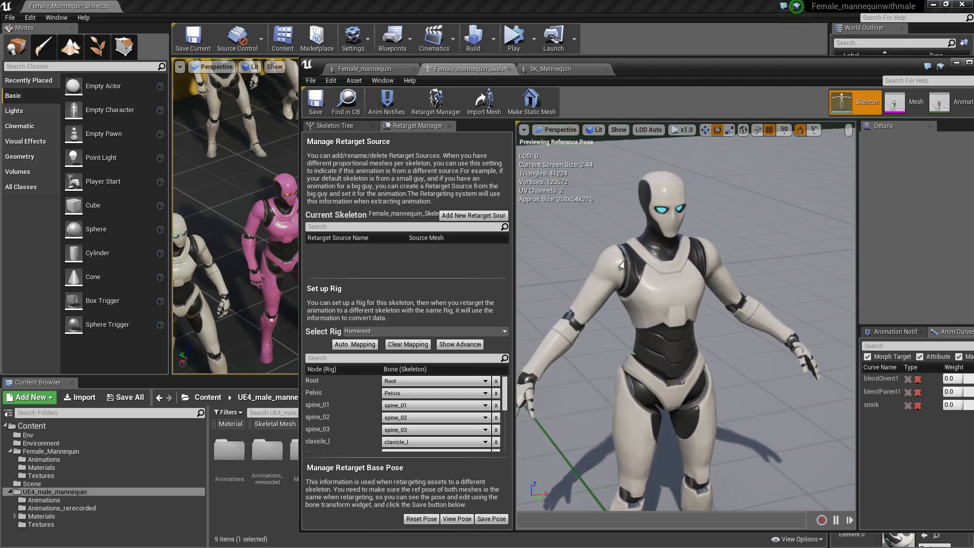
mouse_move(597, 317)
right_down()
mouse_move(591, 335)
mouse_move(597, 317)
right_up()
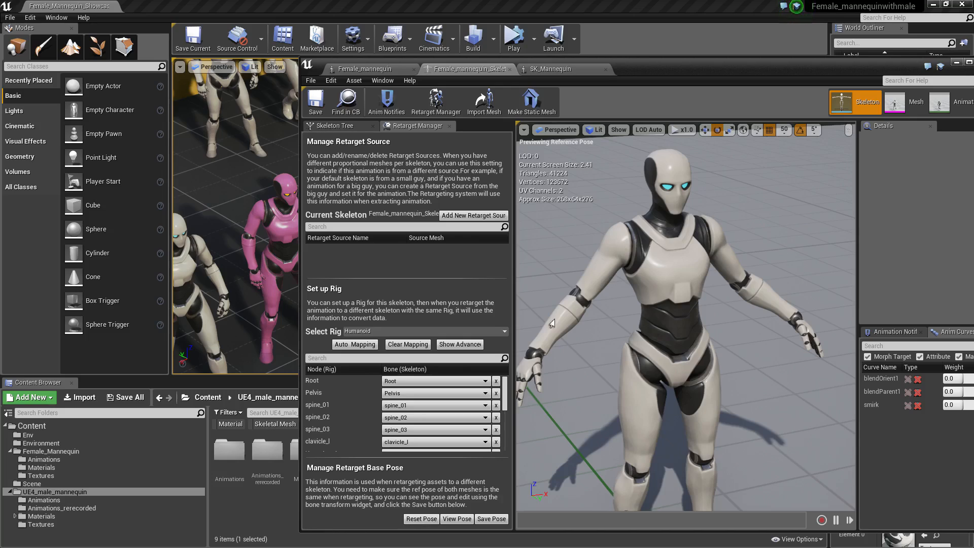
Reset the female skeleton's retarget base pose to the preview mesh's reference pose.
click(422, 519)
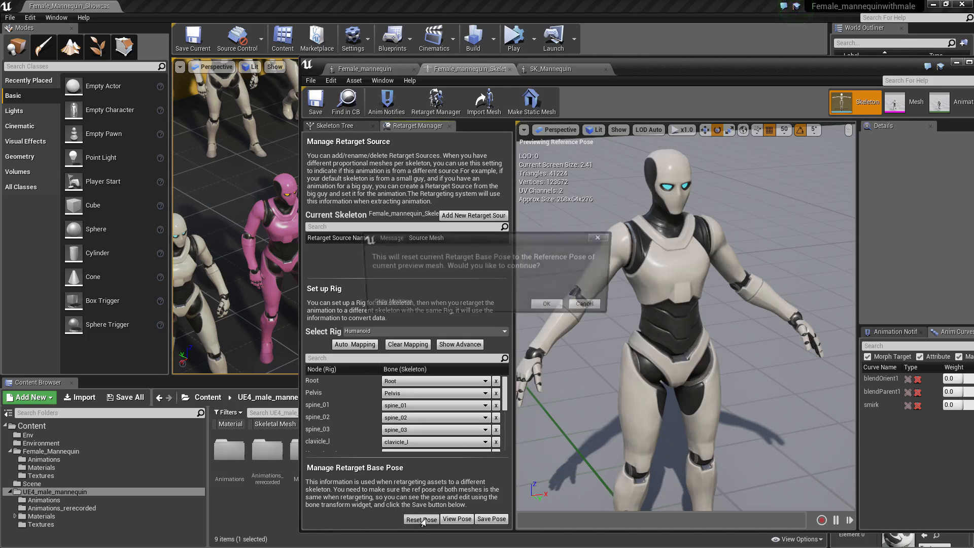
click(544, 307)
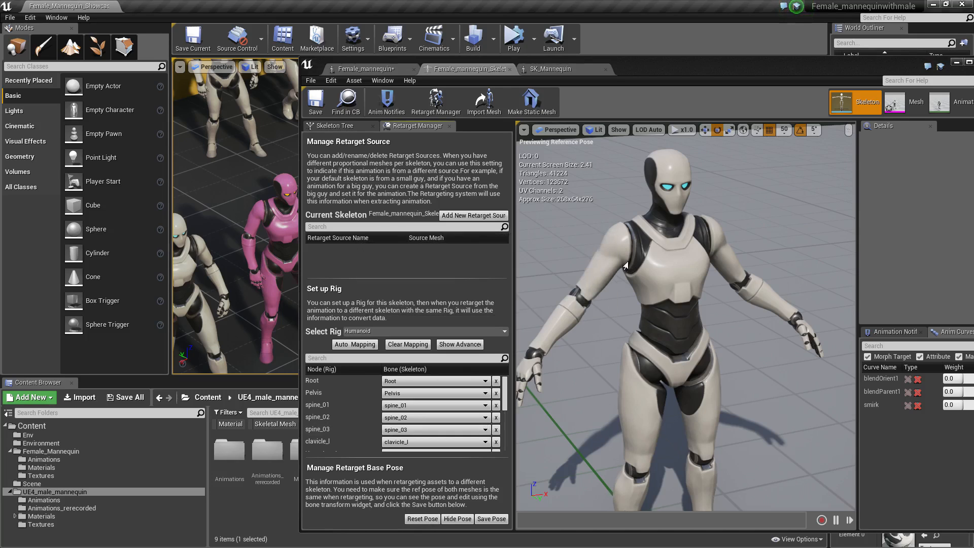
mouse_move(634, 235)
right_down()
mouse_move(634, 253)
mouse_move(640, 228)
mouse_move(635, 235)
right_up()
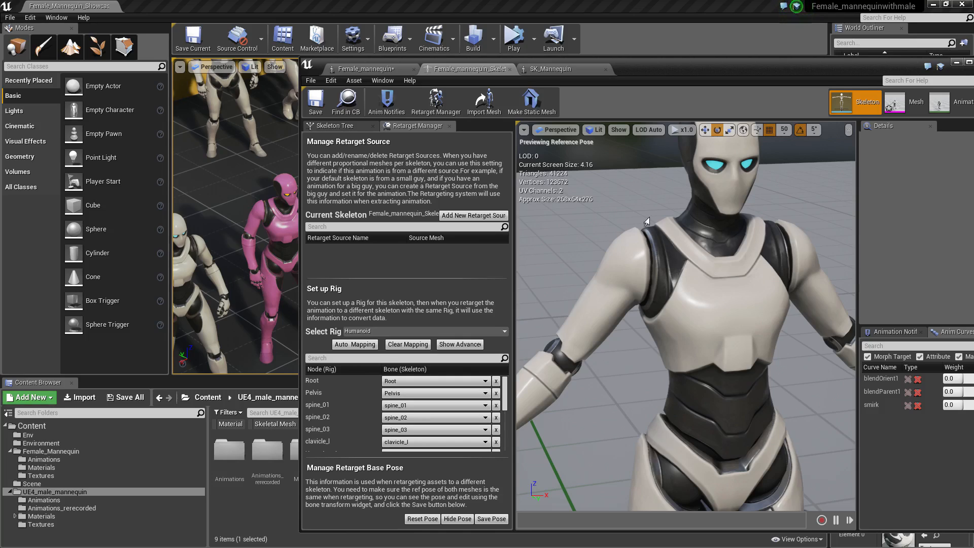
Display the bone hierarchy over the female mannequin in the preview viewport.
click(619, 130)
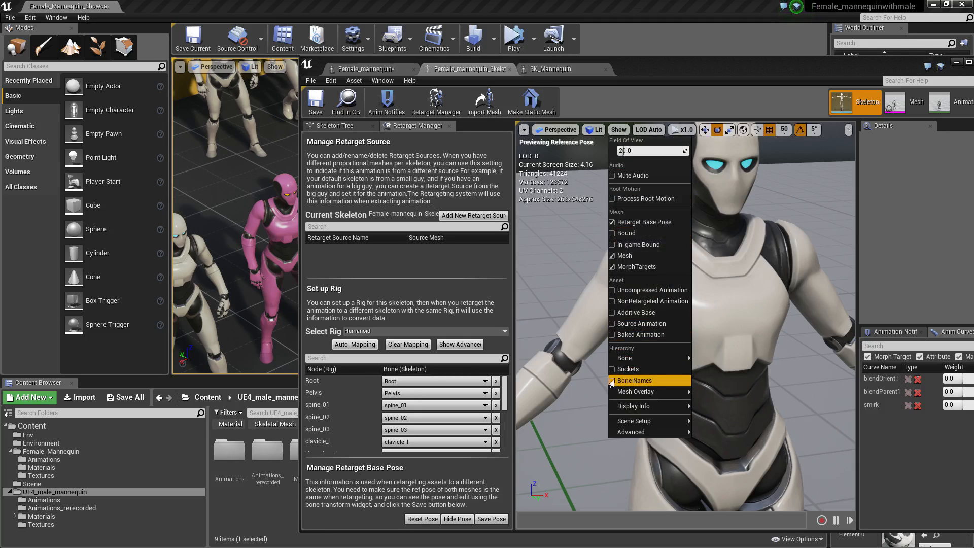
mouse_move(666, 359)
click(697, 377)
Rotate the clavicle_r bone slightly to lower the shoulder and adjust upperarm_r to match the male mannequin's pose.
click(686, 263)
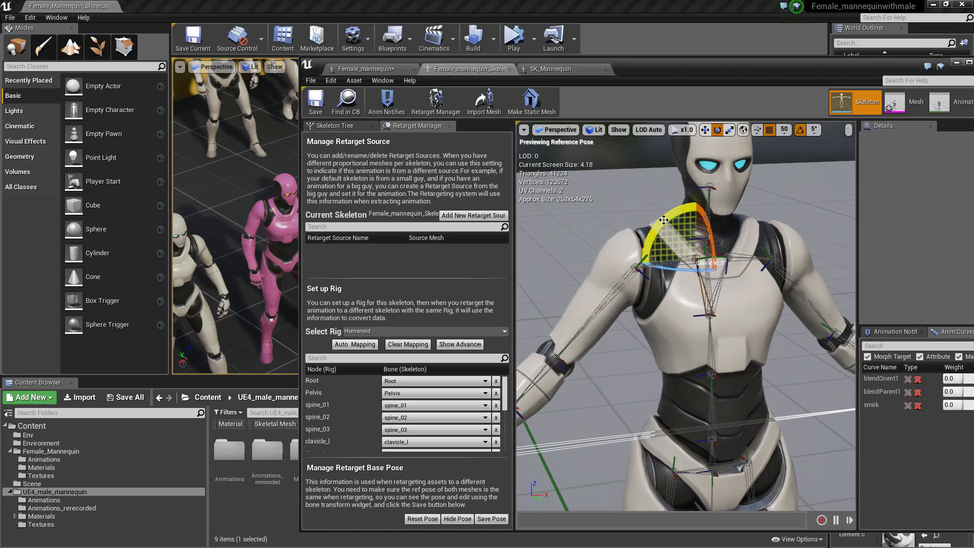
mouse_move(662, 209)
alt+mouse_down()
mouse_move(626, 197)
mouse_move(652, 217)
alt+mouse_up()
click(618, 292)
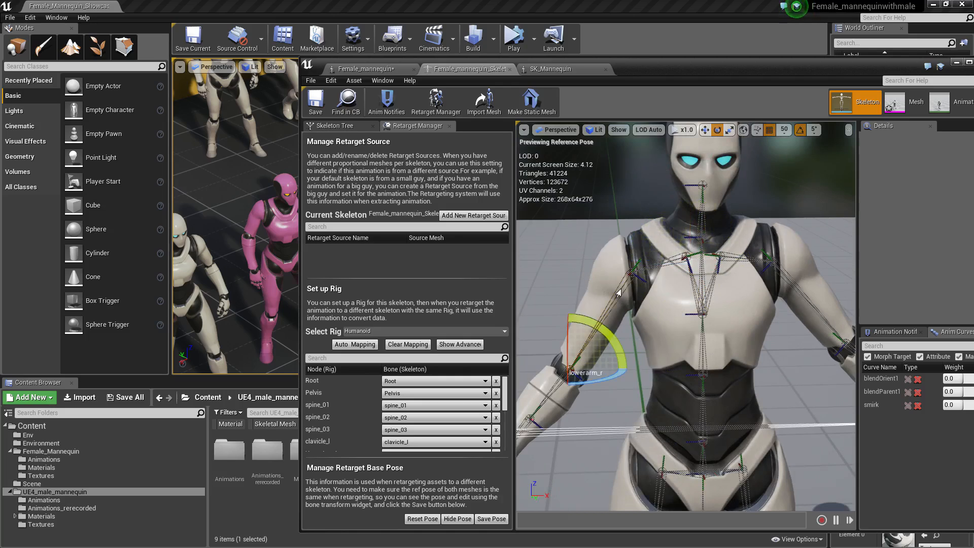
click(643, 269)
drag(618, 260, 624, 254)
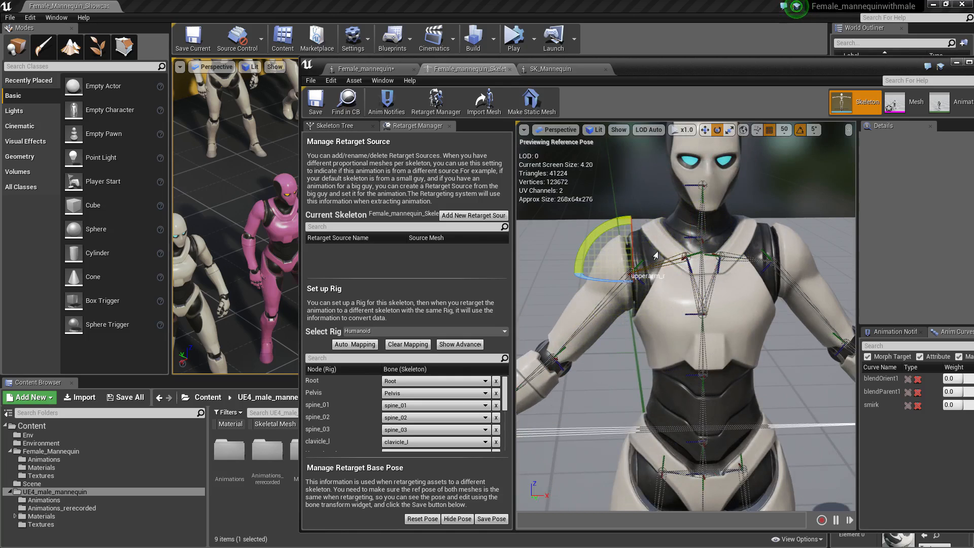
Rotate the clavicle_l bone to lower the left shoulder, adjust upperarm_l to mirror the right arm, and deselect the bones.
click(716, 255)
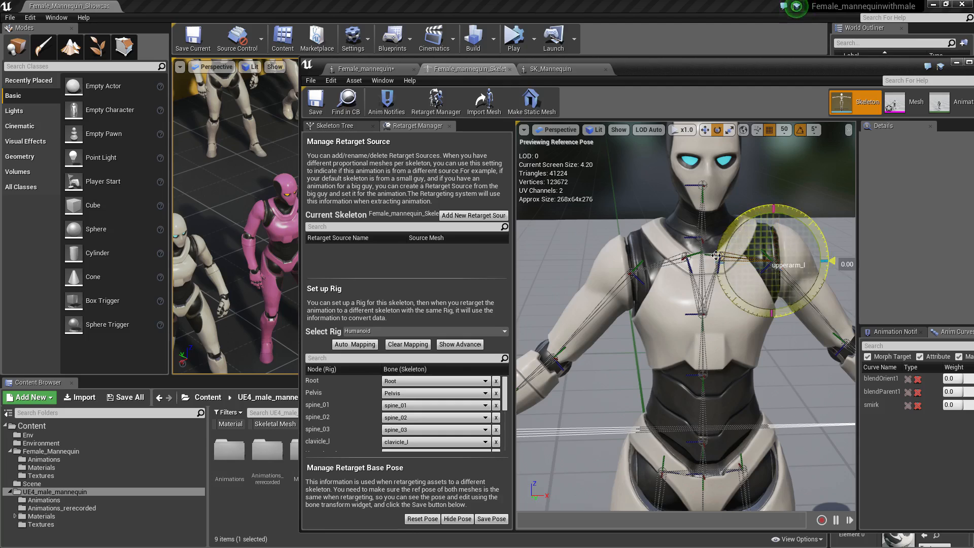
drag(716, 255, 729, 259)
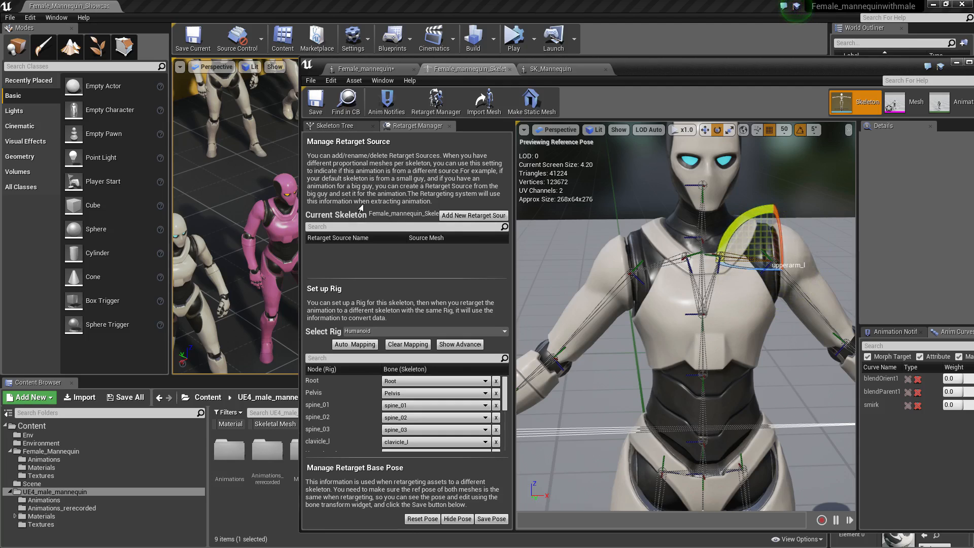
click(334, 126)
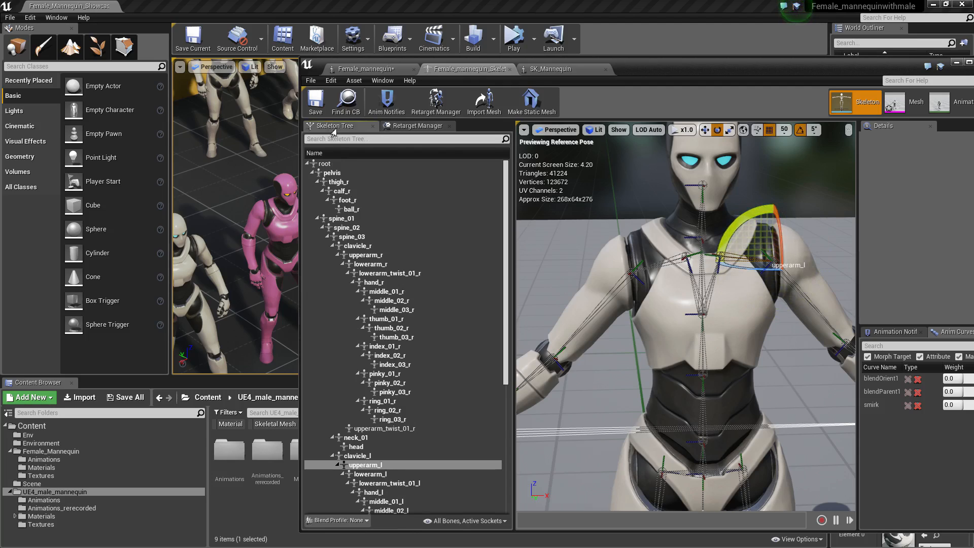
click(366, 455)
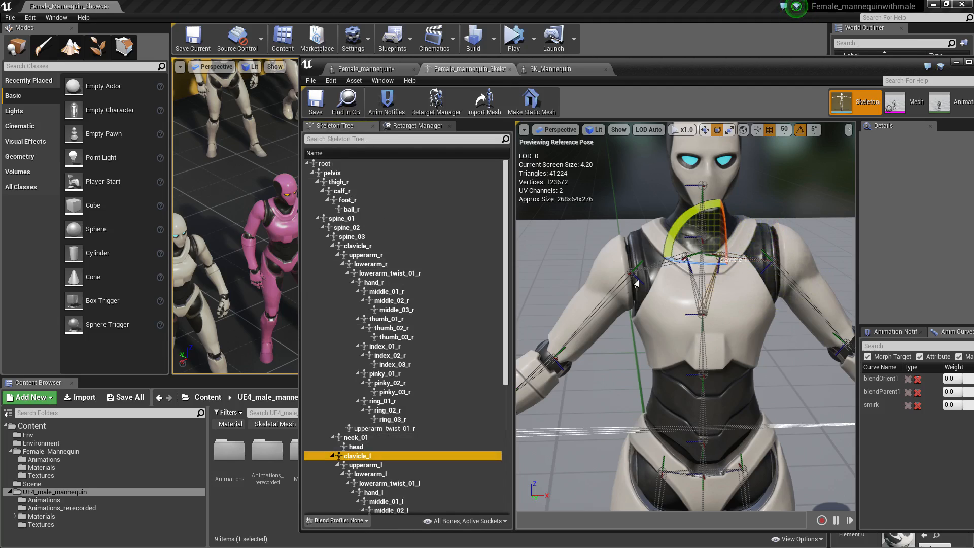
drag(778, 260, 761, 299)
click(369, 474)
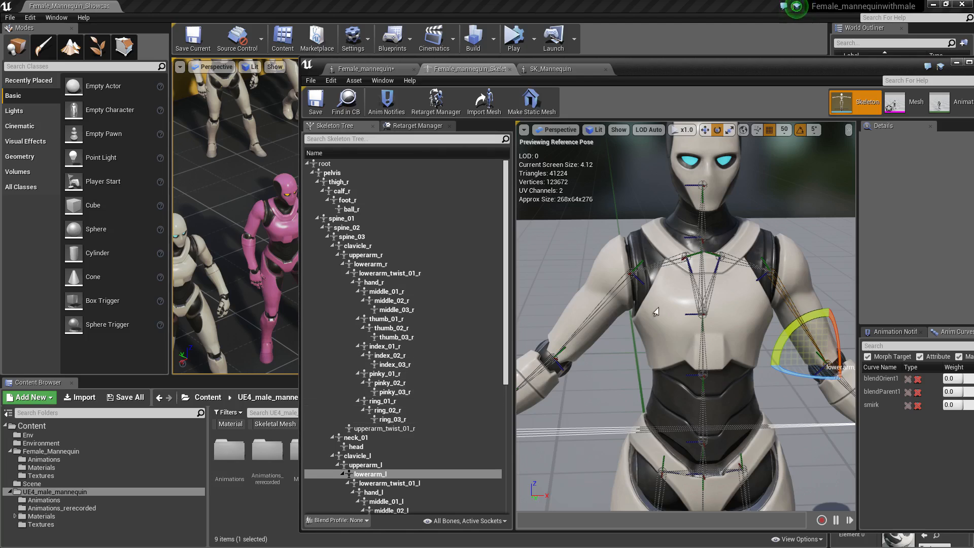
click(363, 465)
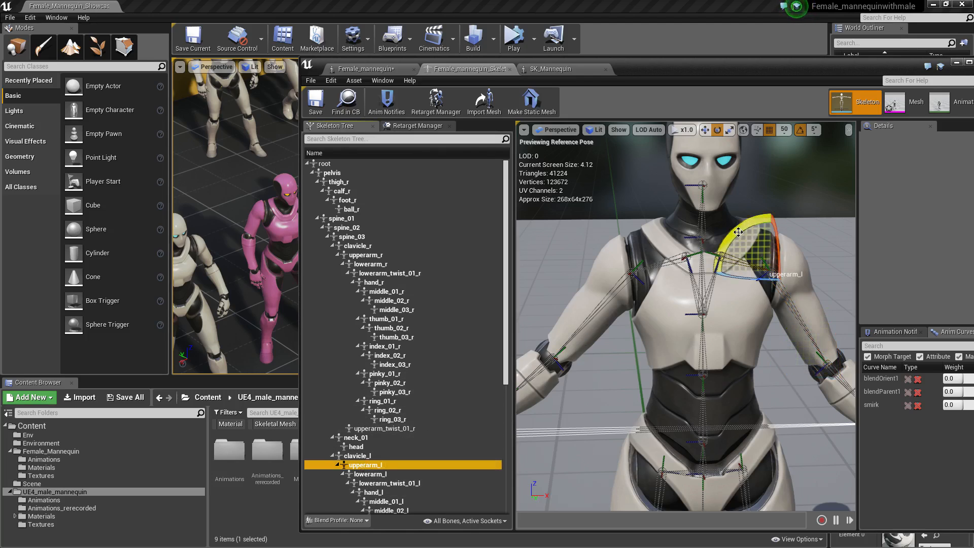
drag(735, 235, 737, 236)
click(583, 200)
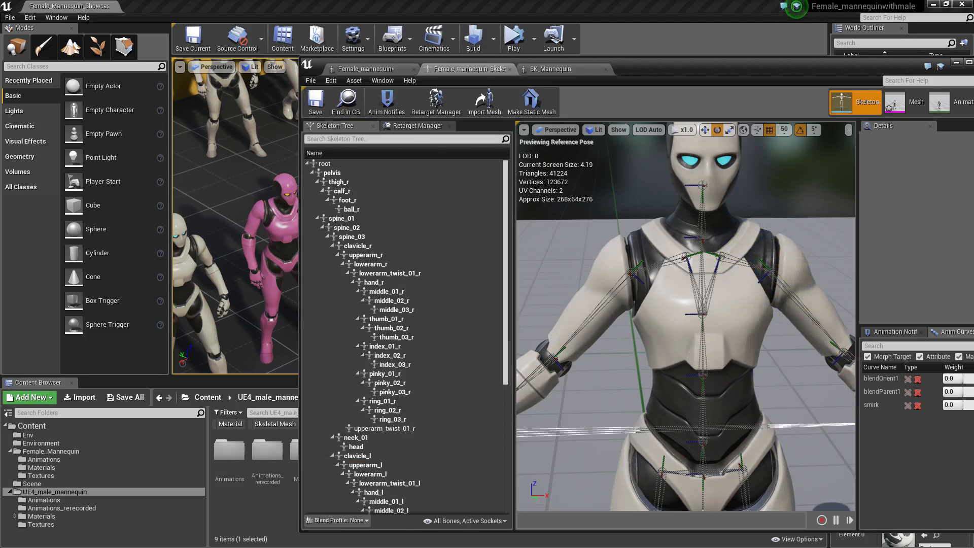
Save the adjusted pose as the female skeleton's retarget base pose and toggle its display to check it.
scroll(631, 372, down, 5)
middle_drag(631, 372, 634, 373)
alt+drag(634, 373, 621, 268)
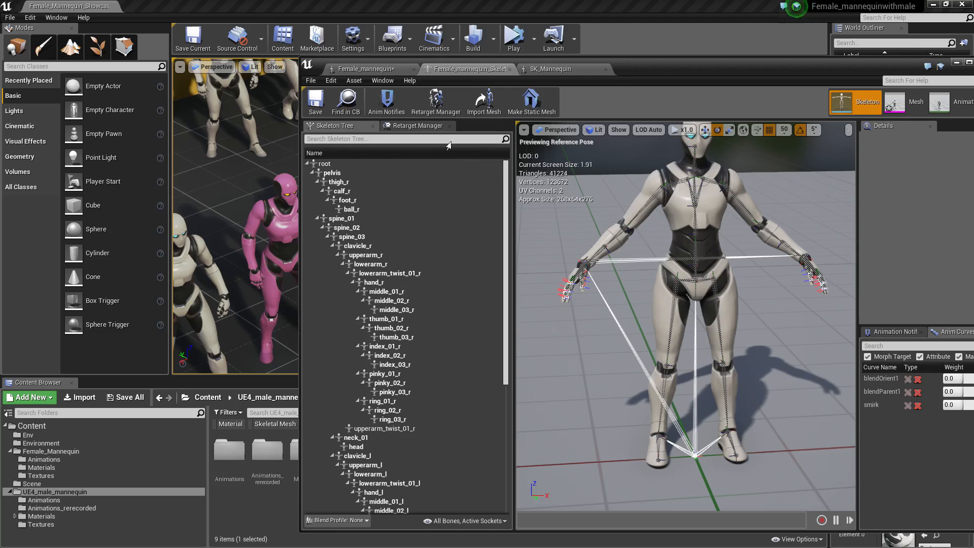
click(418, 128)
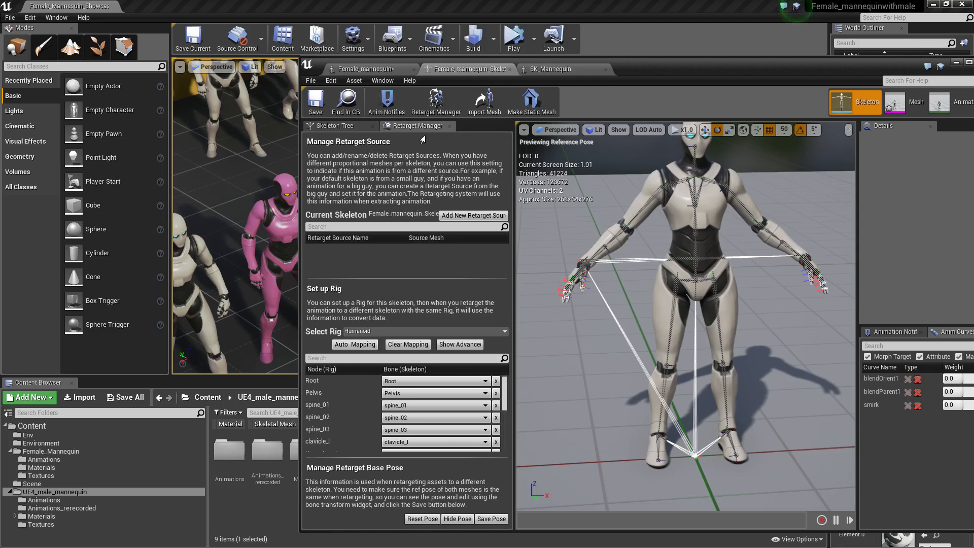
click(490, 519)
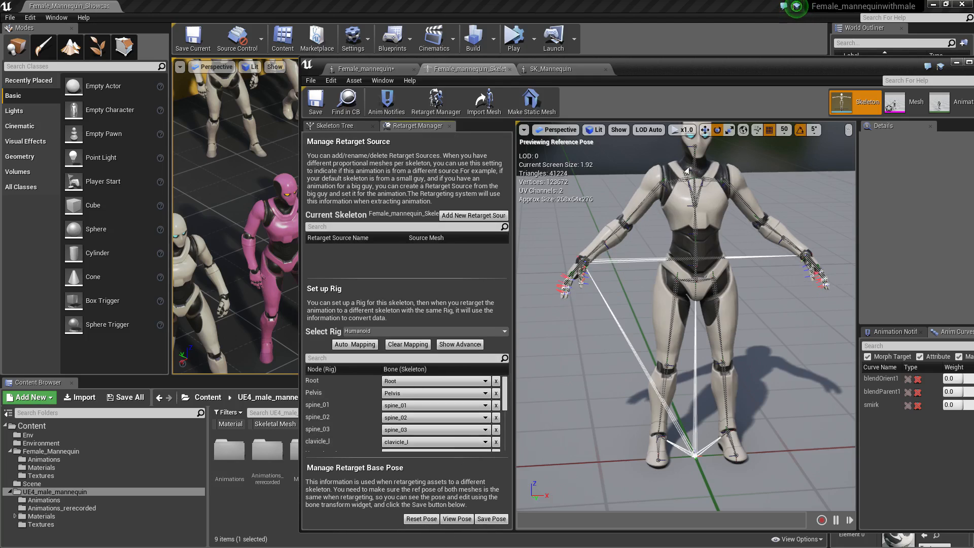
click(451, 520)
click(450, 520)
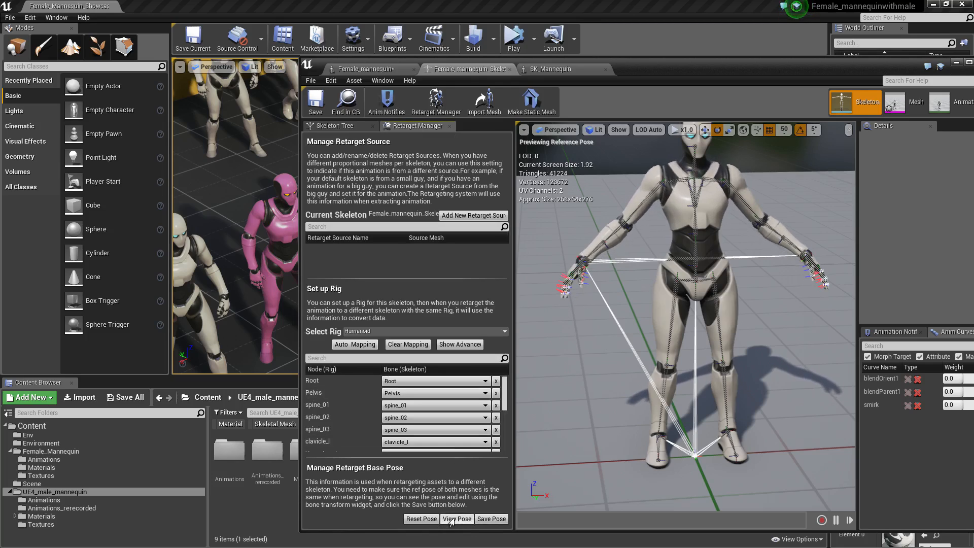
click(450, 520)
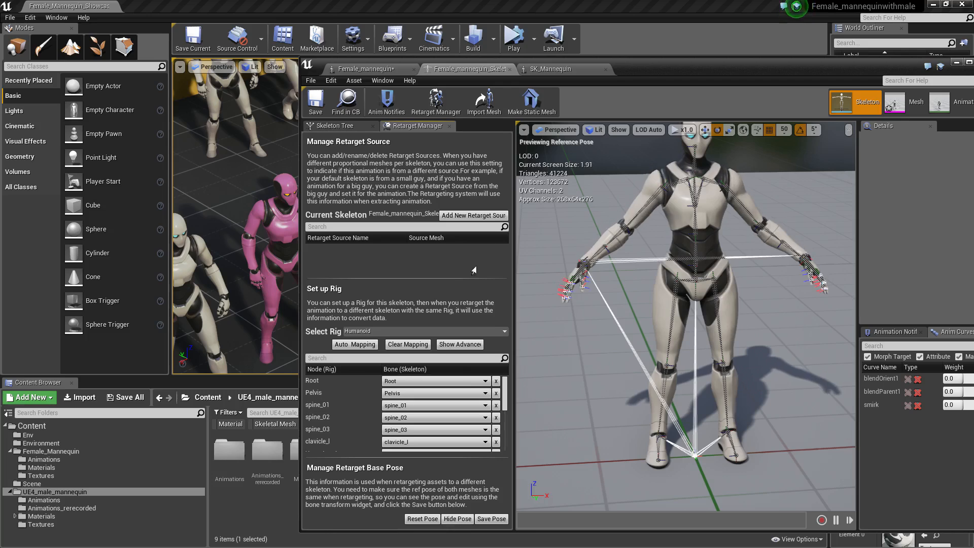
Close the female skeleton, Female_mannequin and SK_Mannequin editors.
click(508, 69)
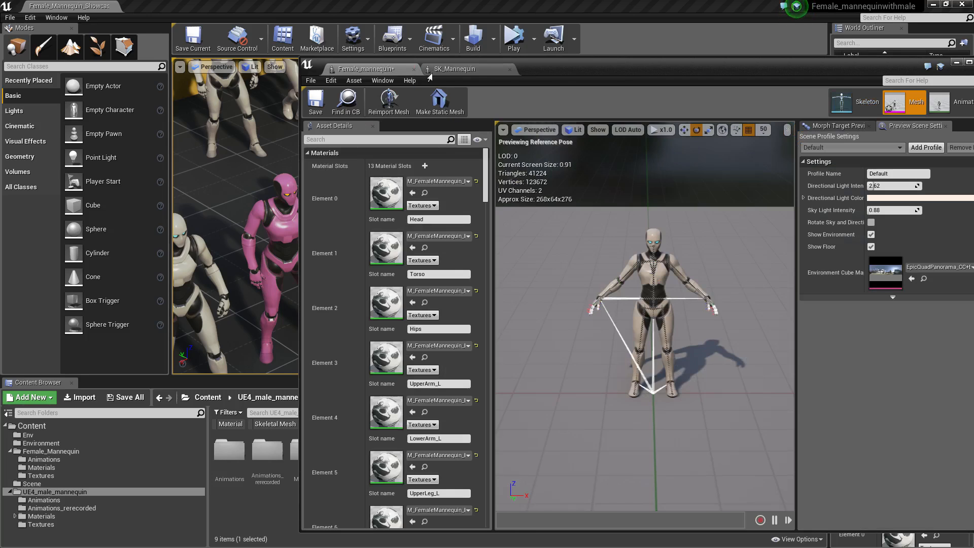
click(414, 70)
click(413, 70)
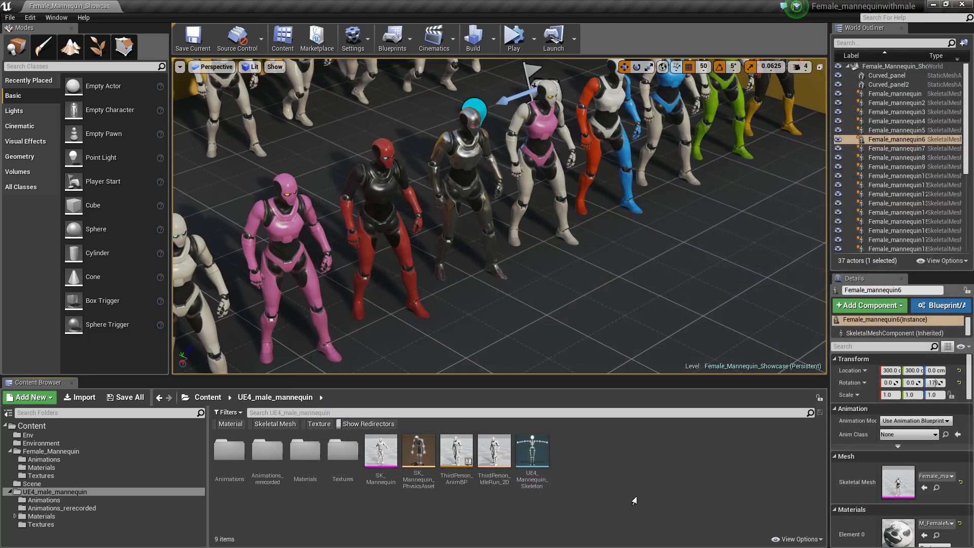
click(31, 426)
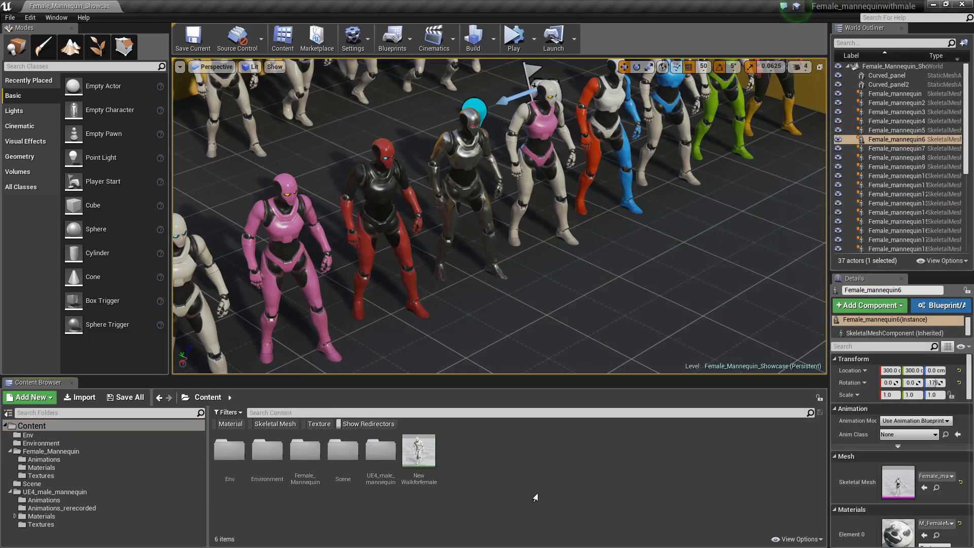
click(419, 451)
right_click(419, 452)
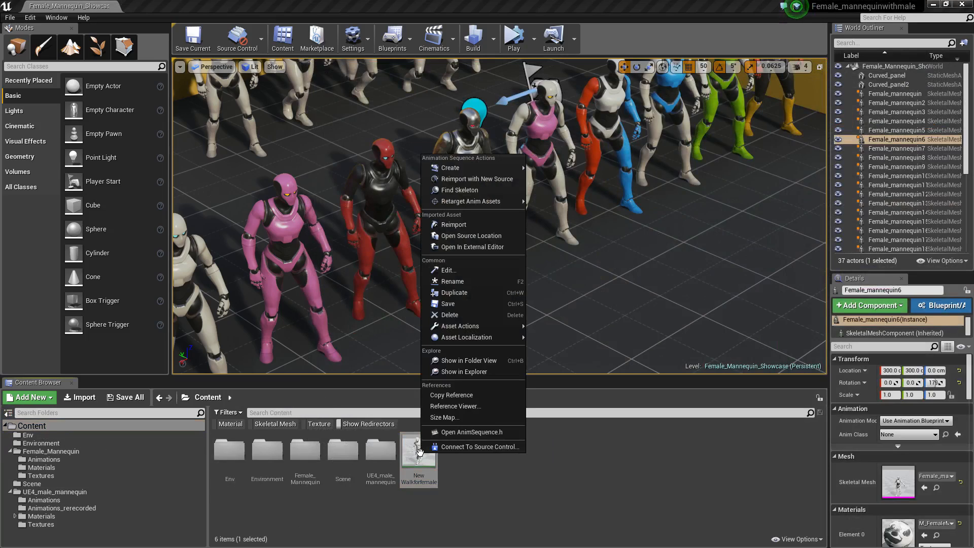
mouse_move(486, 202)
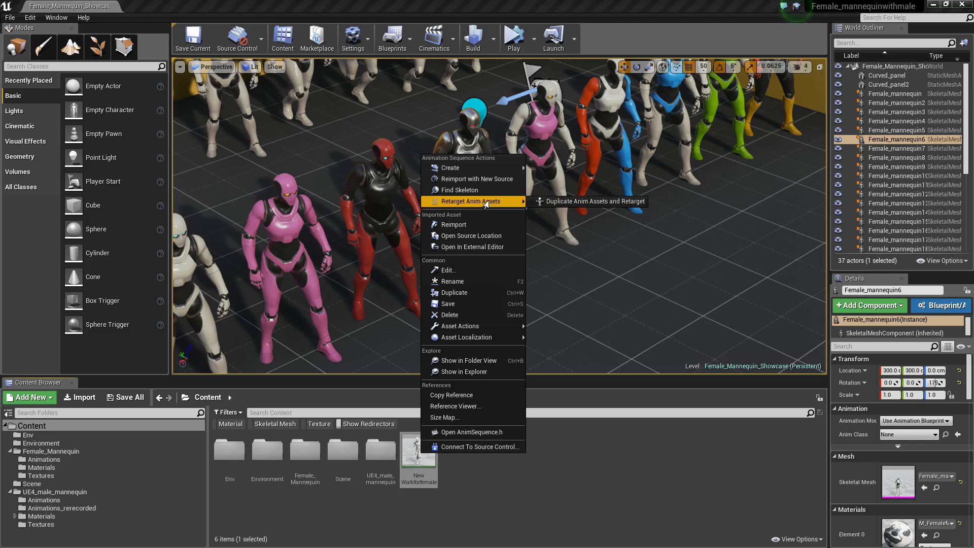
click(589, 203)
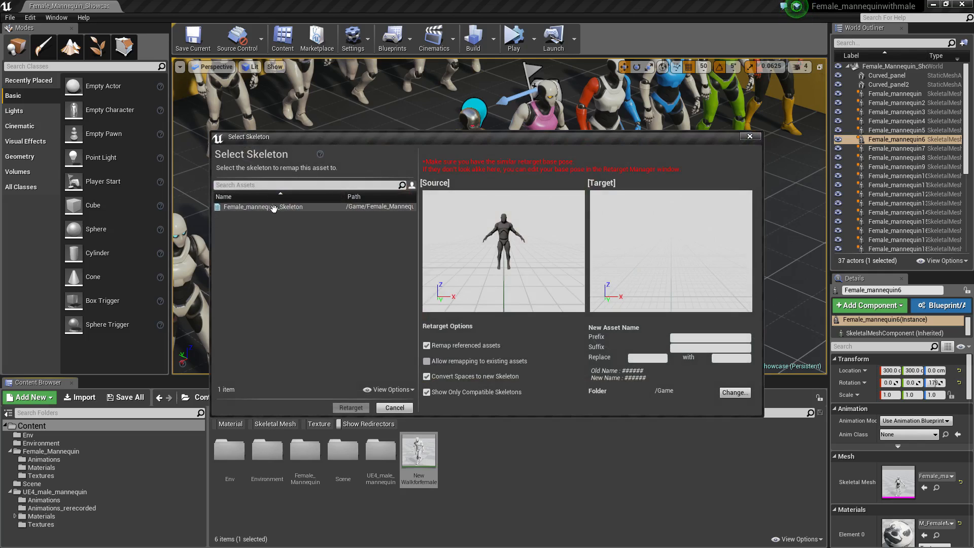
click(272, 206)
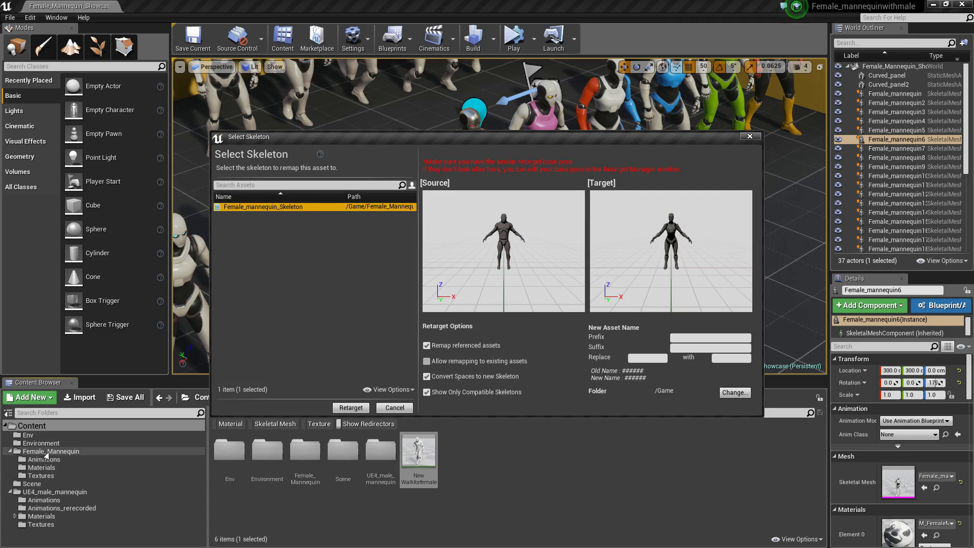
Open SK_Mannequin from the UE4_male_mannequin folder and switch to its skeleton's retarget settings.
click(53, 491)
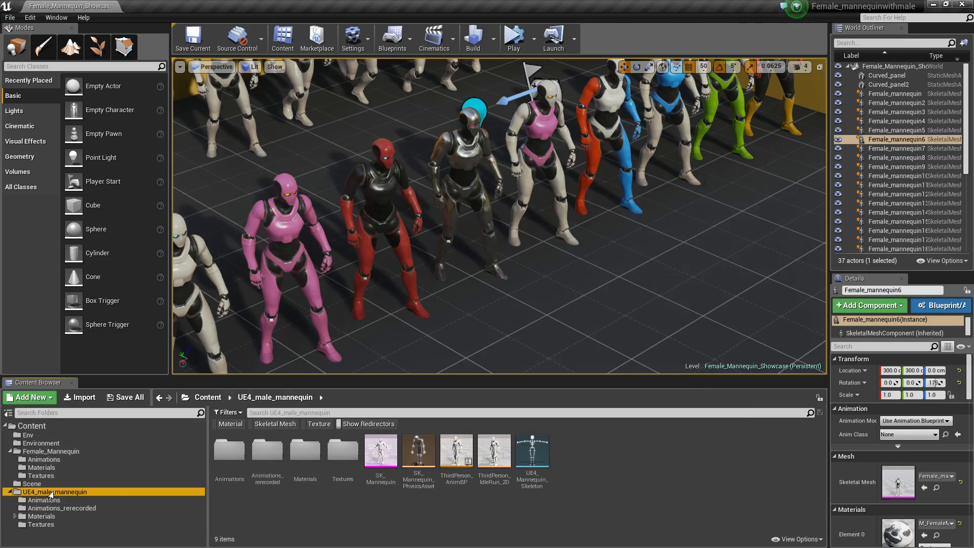
double_click(380, 451)
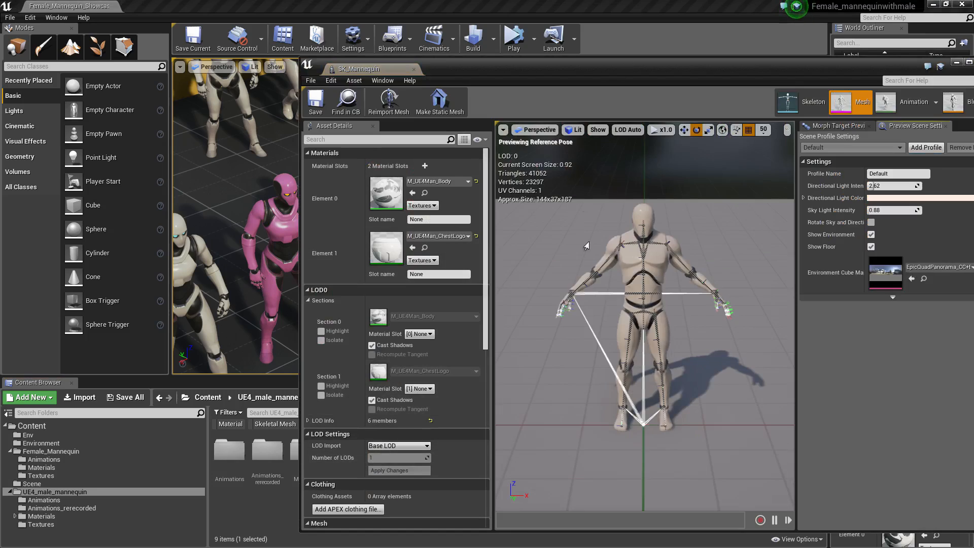
click(810, 101)
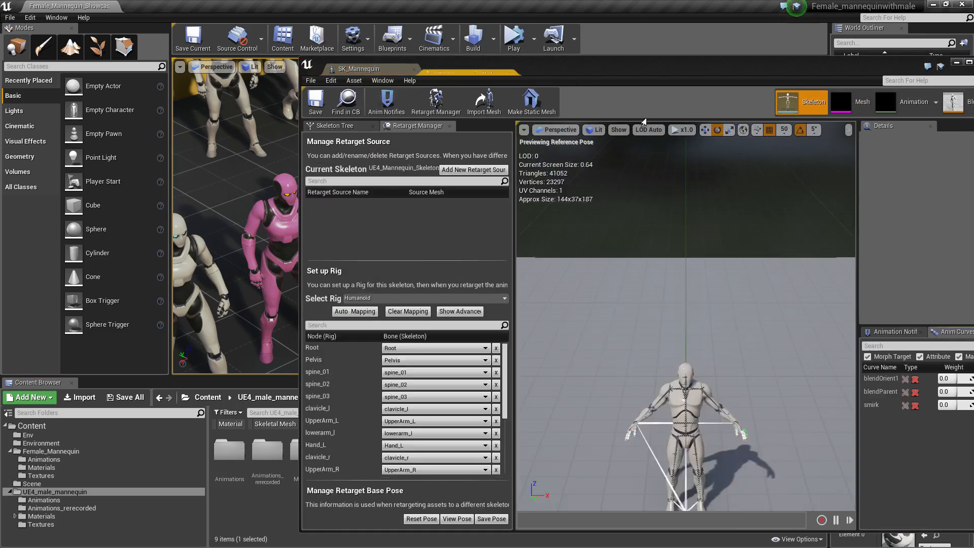
drag(576, 64, 509, 47)
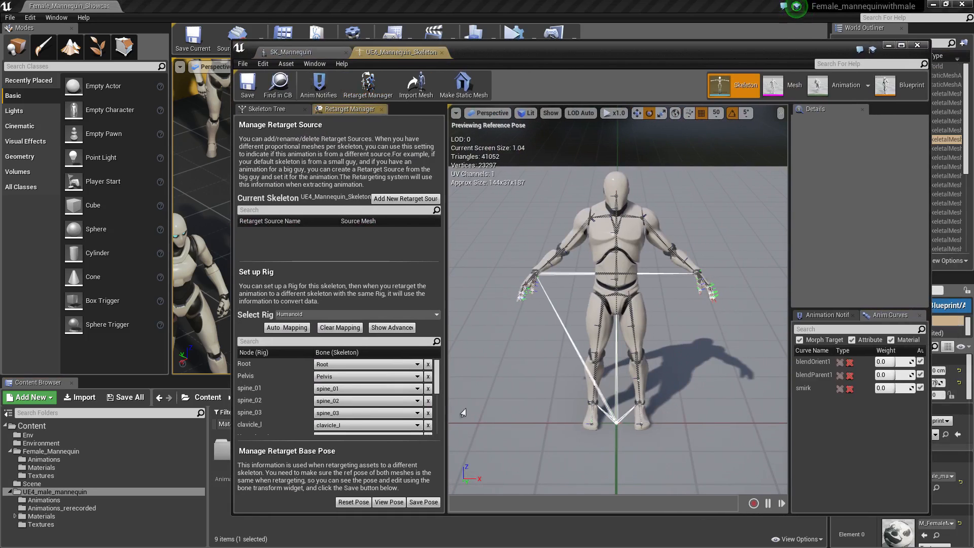
Display the male skeleton's retarget base pose and save it, and close the male mannequin editors.
click(384, 504)
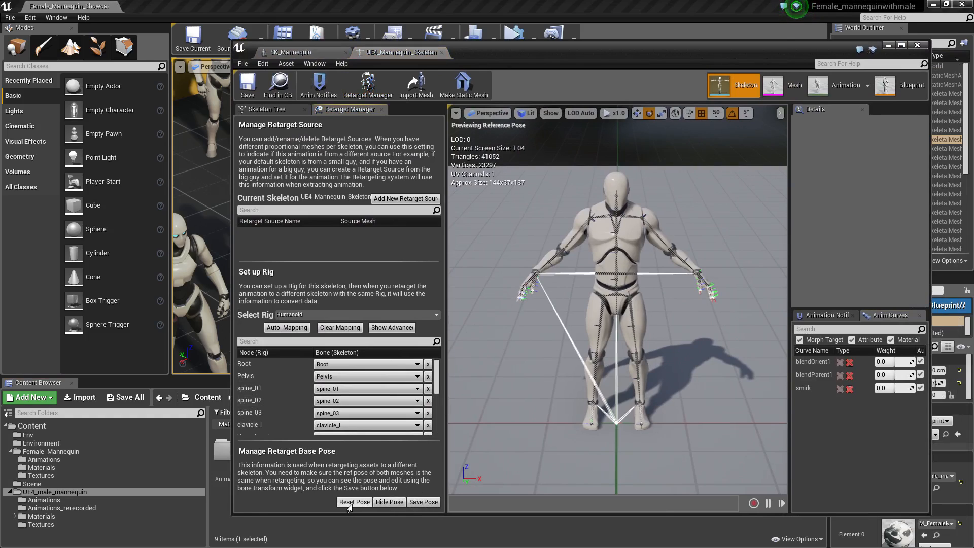
click(416, 508)
click(442, 53)
click(346, 52)
click(390, 476)
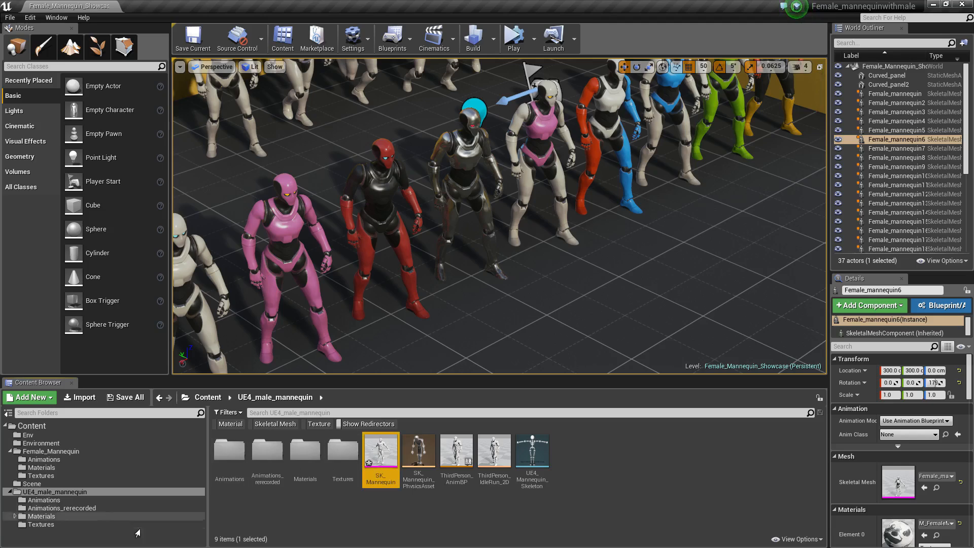
Duplicate and retarget the NewWalkforfemale animation to Female_mannequin_Skeleton, and preview the retargeted copy in the animation editor.
click(31, 426)
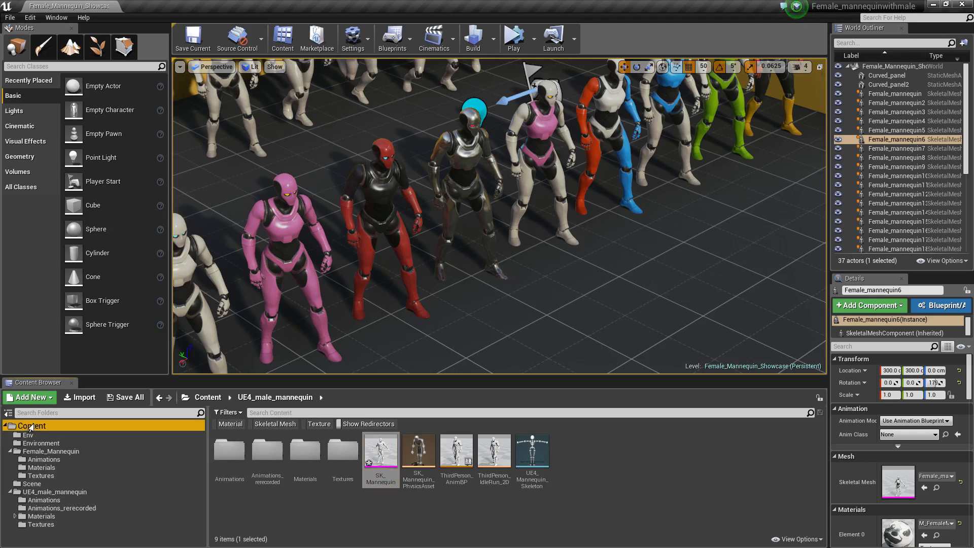
click(419, 453)
right_click(419, 453)
mouse_move(470, 208)
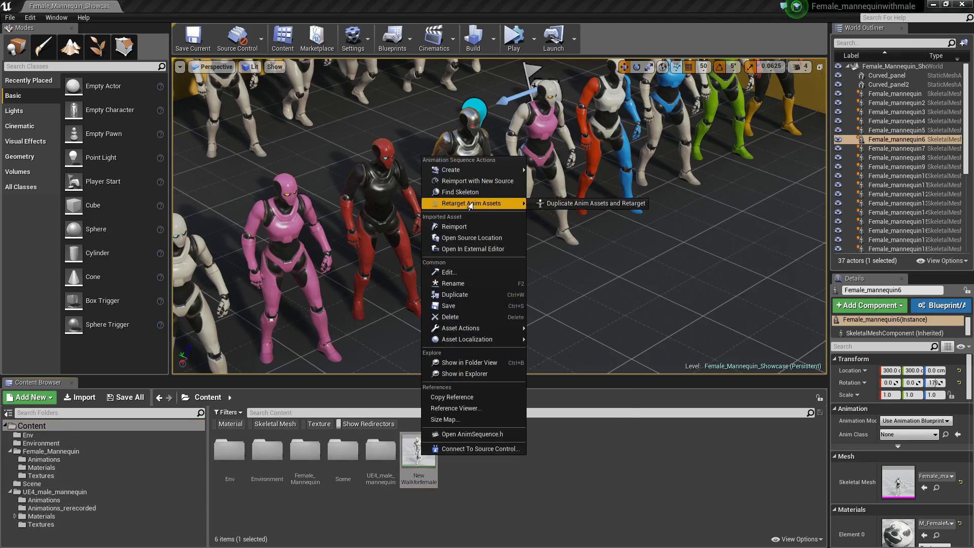
click(575, 207)
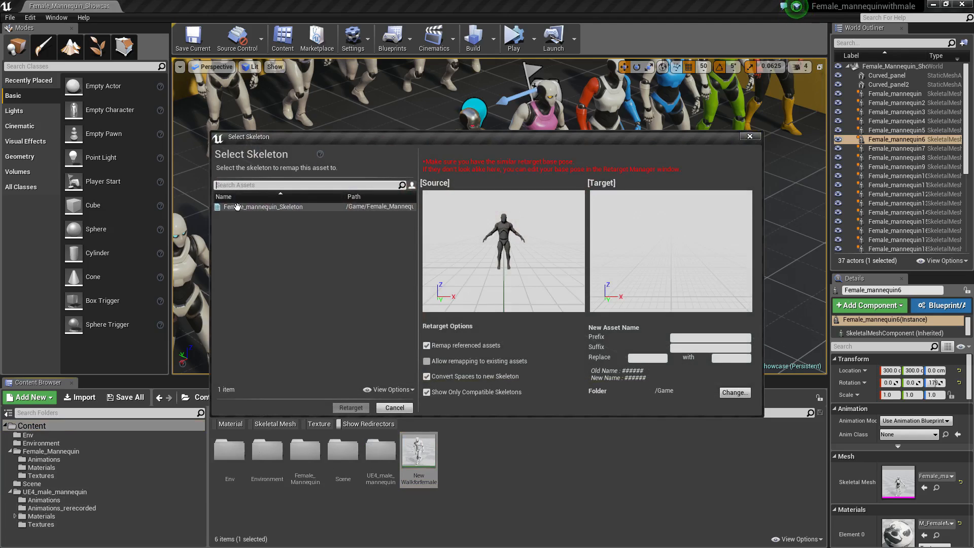
click(234, 207)
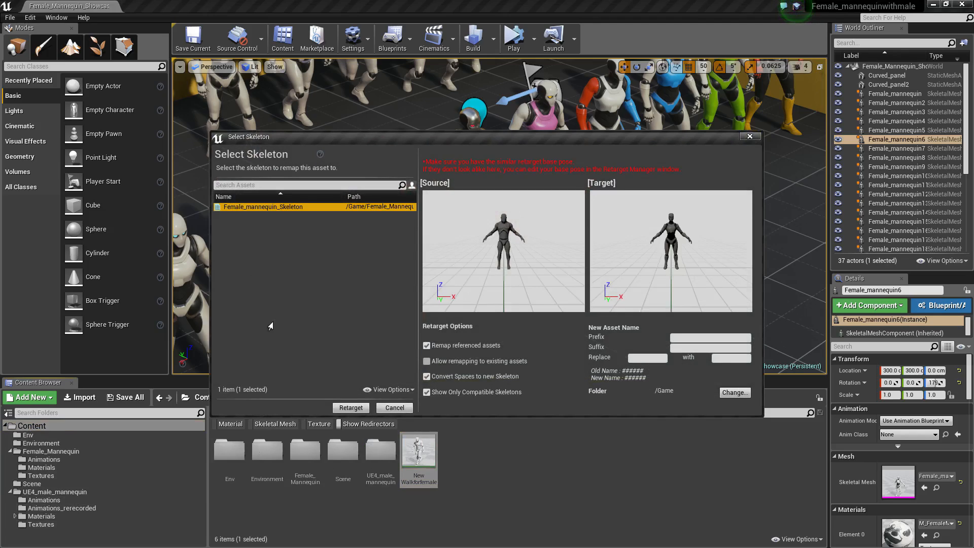
click(335, 408)
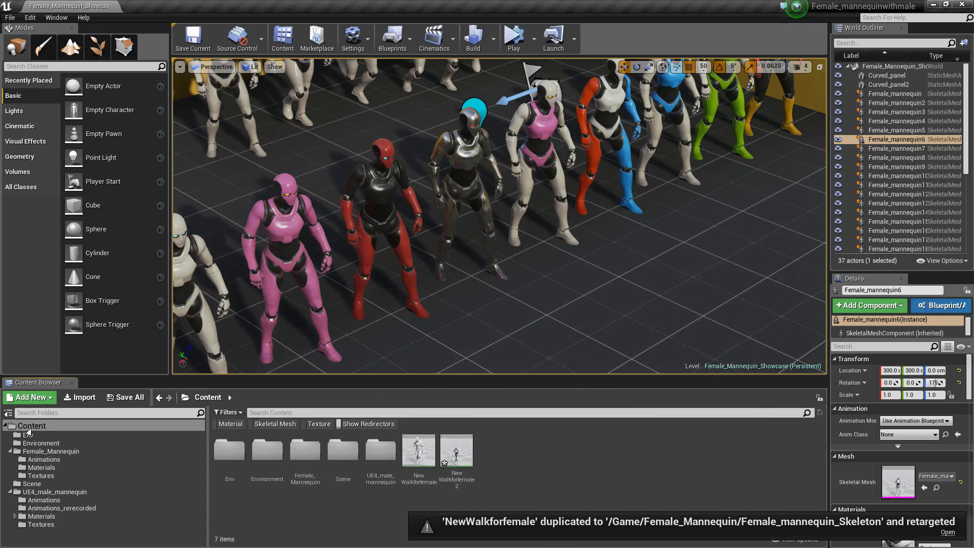
double_click(452, 449)
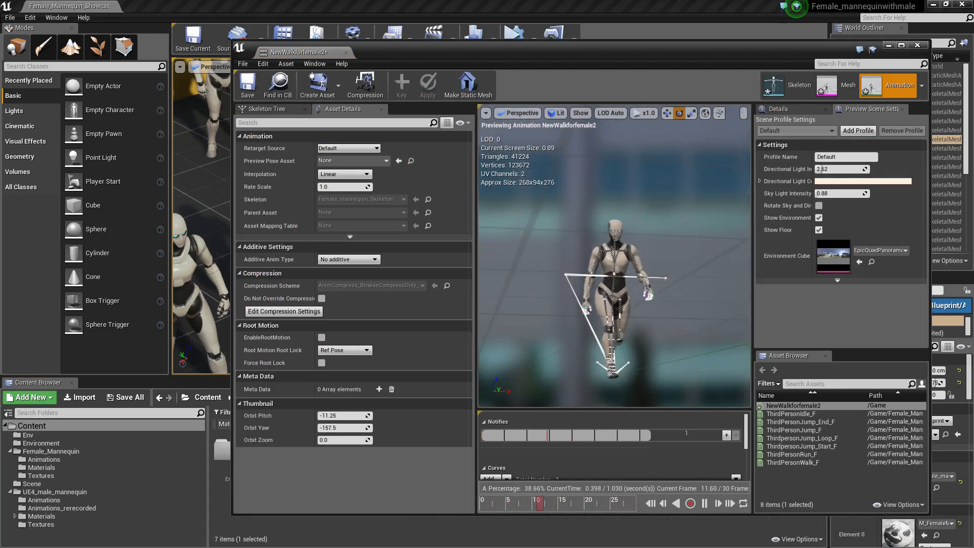
drag(533, 298, 513, 173)
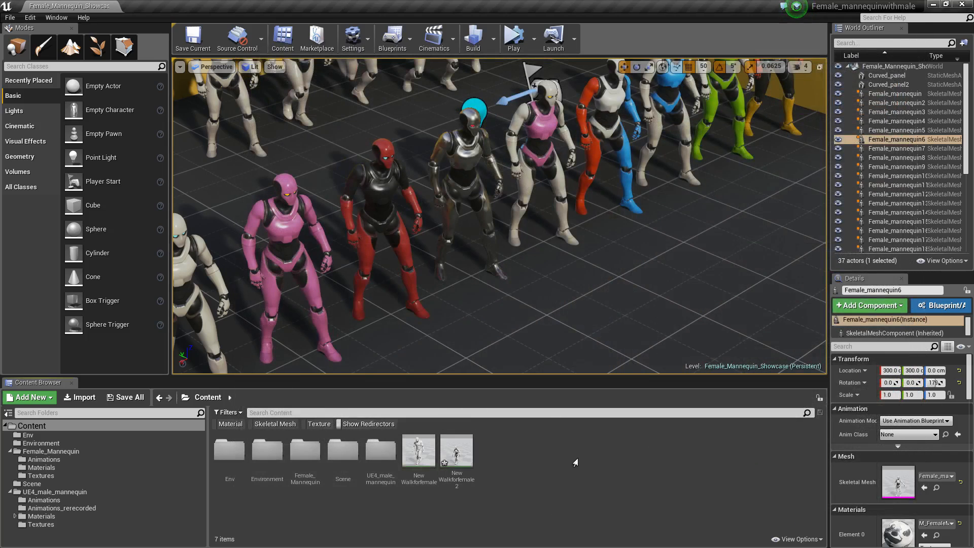
Place the NewWalkforfemale2 animation in the level in front of the mannequin row at 0, -300, 0 and rotate it to face forward.
drag(457, 451, 656, 380)
key(e)
drag(708, 346, 731, 341)
right_drag(731, 341, 778, 315)
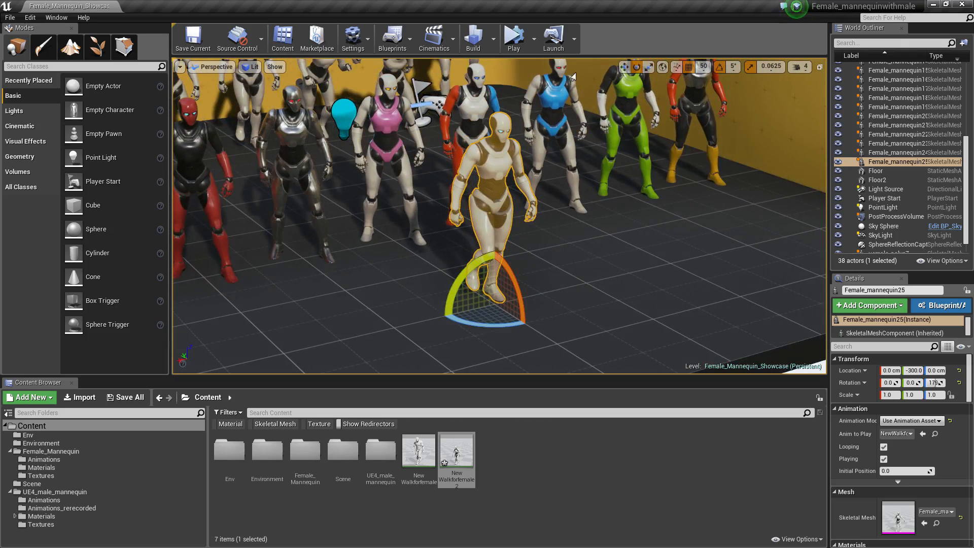
Simulate the level and examine the walking female mannequin from several angles.
key(alt+p)
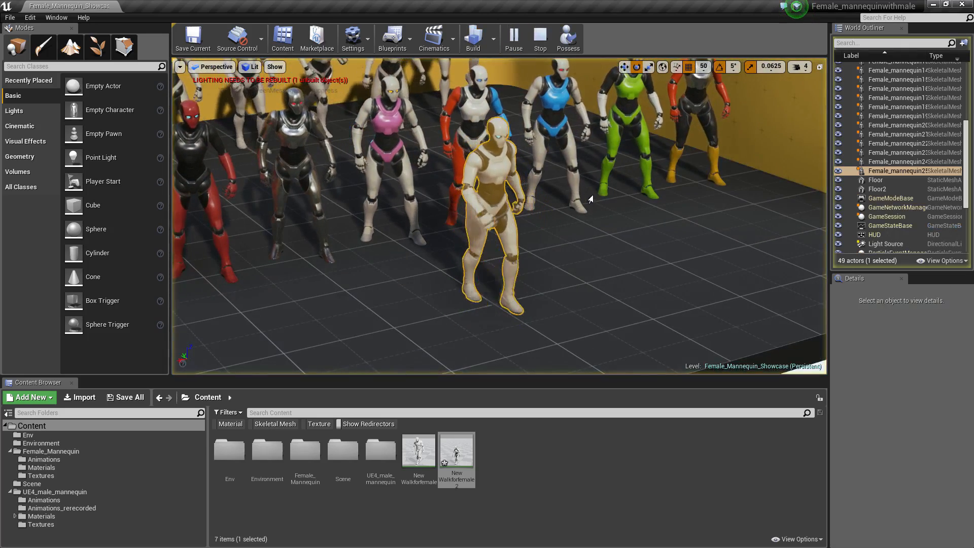
key(w)
scroll(513, 198, down, 10)
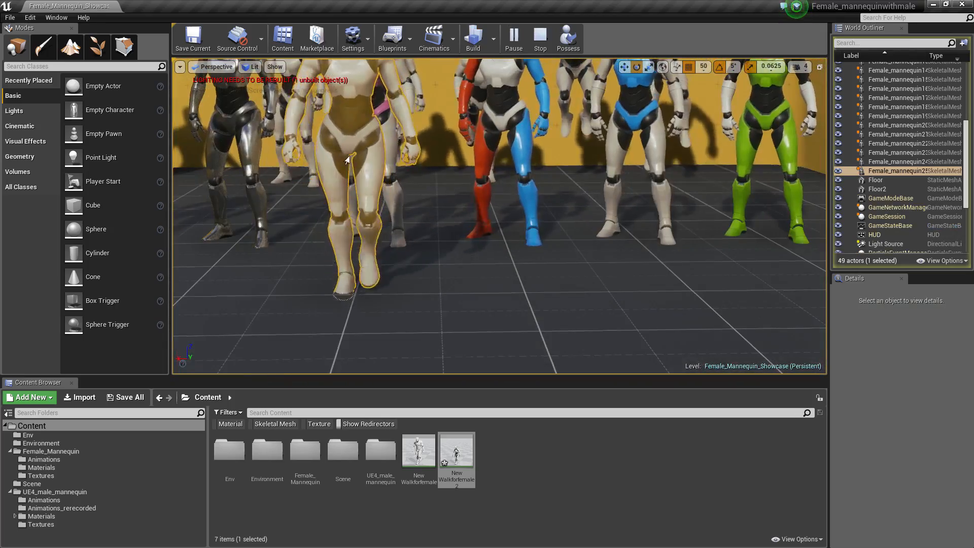
alt+drag(392, 239, 537, 264)
scroll(392, 238, up, 4)
alt+drag(393, 238, 229, 238)
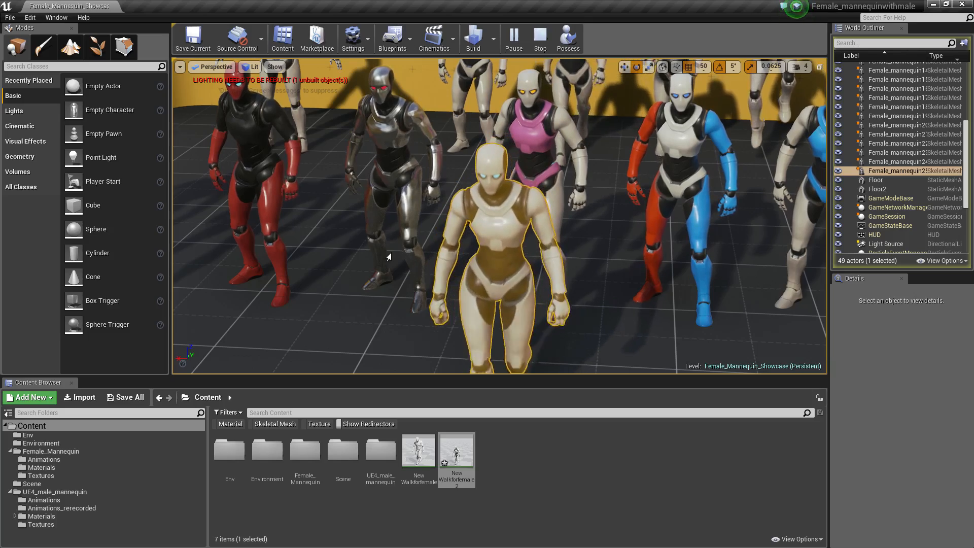